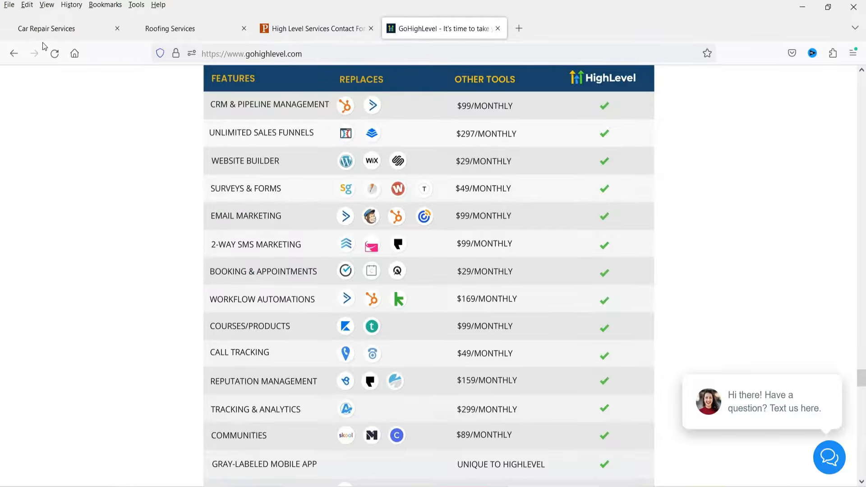
Review the Car Repair Services and Roofing Services sample websites and the Schedule A Consultation link
click(49, 28)
click(184, 30)
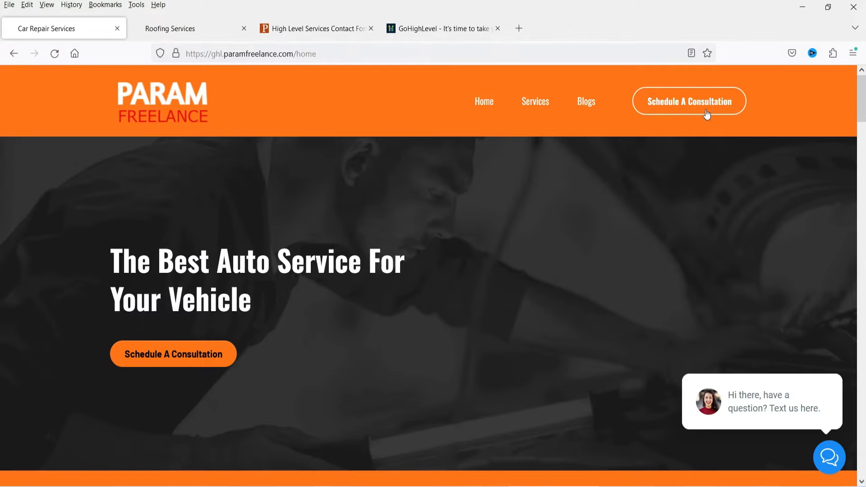
click(683, 113)
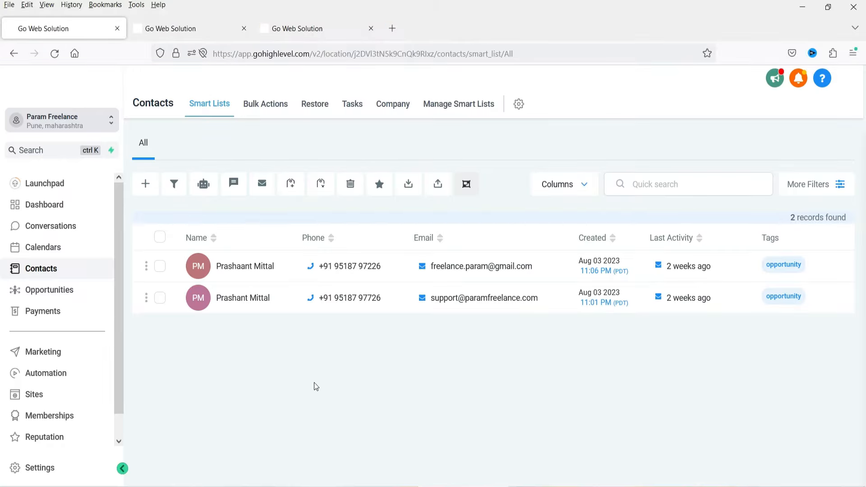
View the opportunities in the Sales Pipeline and check the other two open account pages
click(59, 289)
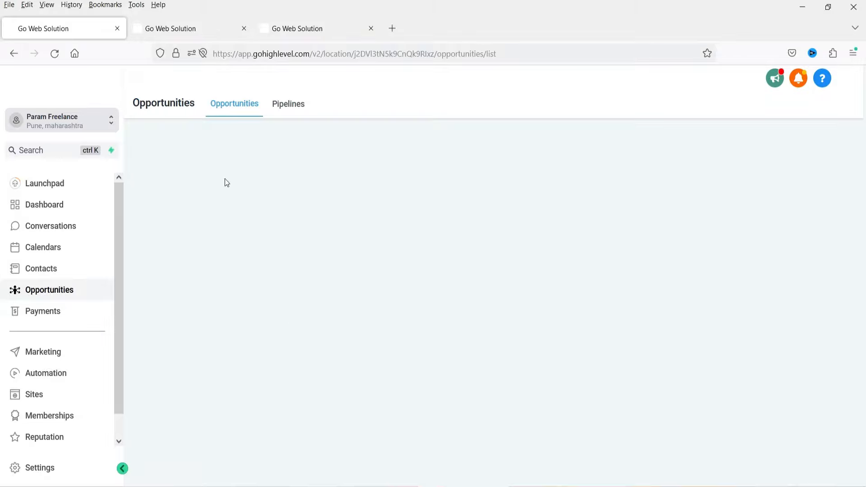
click(171, 29)
click(318, 36)
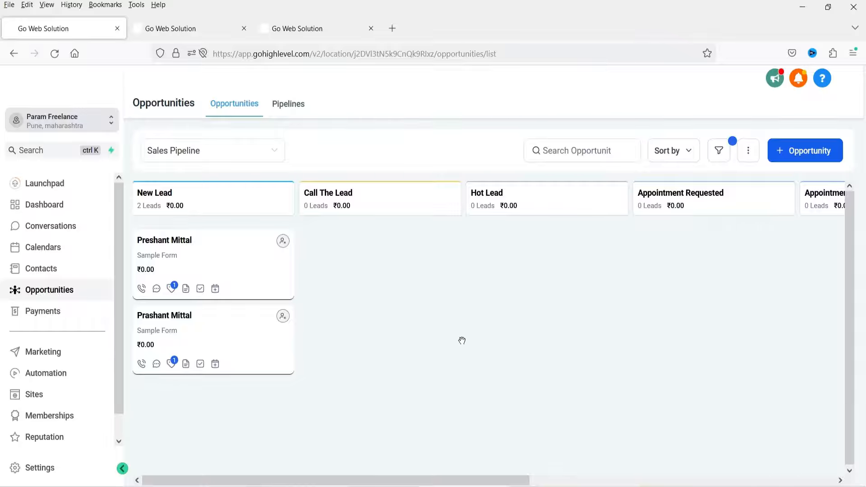
Open the detail record of the first contact in the Contacts list
click(53, 269)
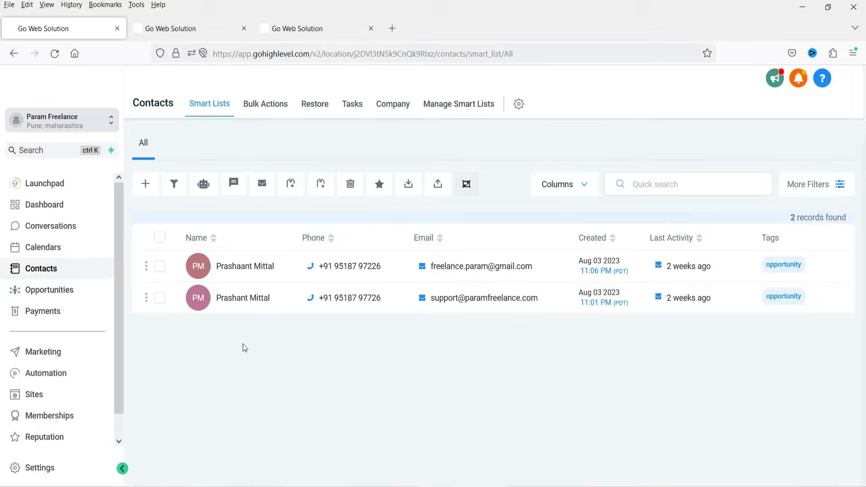
click(253, 270)
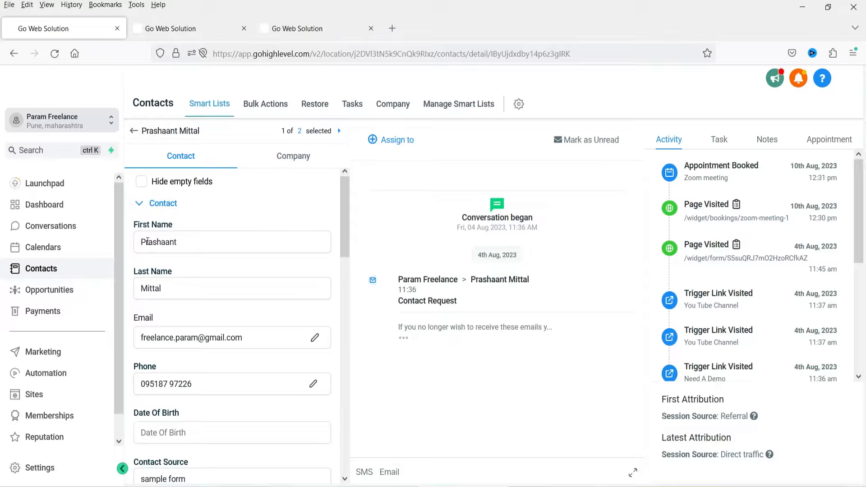
Examine the contact's source and compare it with the Roofing Demo form in the form builder
drag(345, 224, 343, 273)
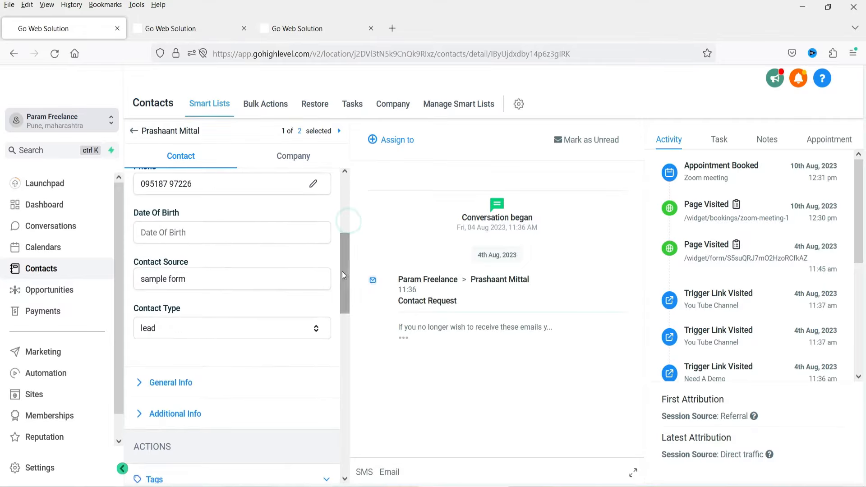
triple_click(207, 278)
click(219, 299)
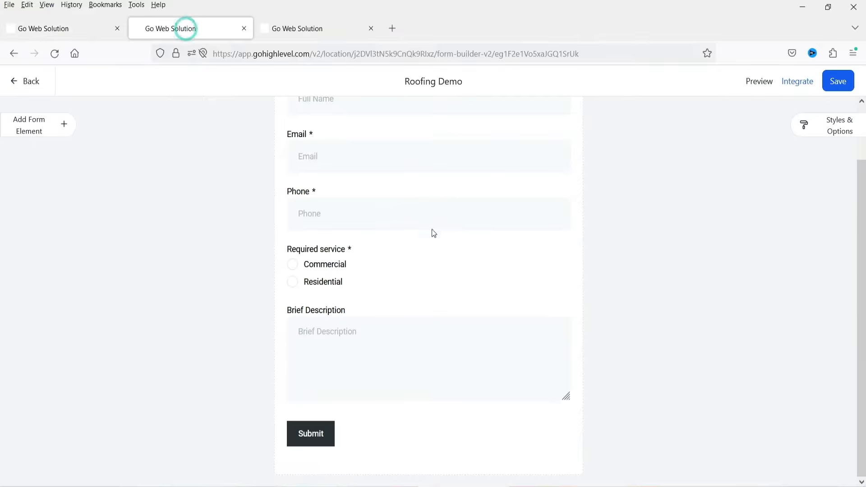
scroll(430, 212, up, 2)
click(51, 30)
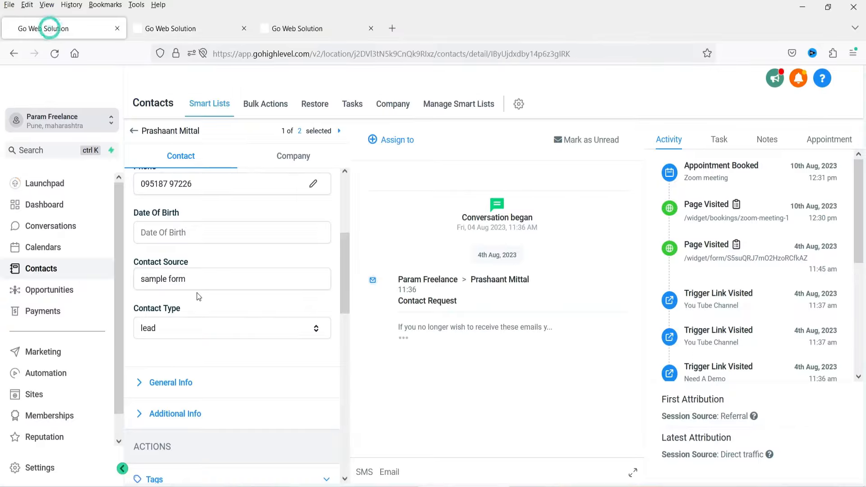
drag(199, 279, 129, 273)
click(224, 277)
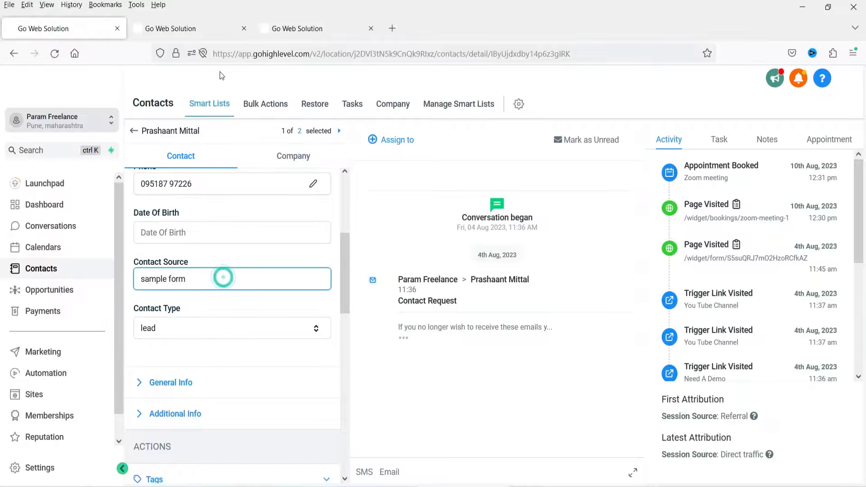
click(196, 31)
click(65, 34)
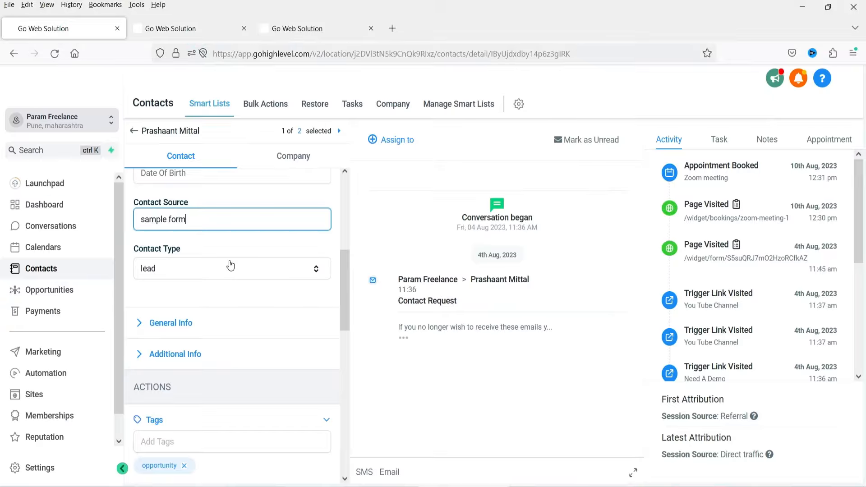
Change the contact's type to customer
click(212, 277)
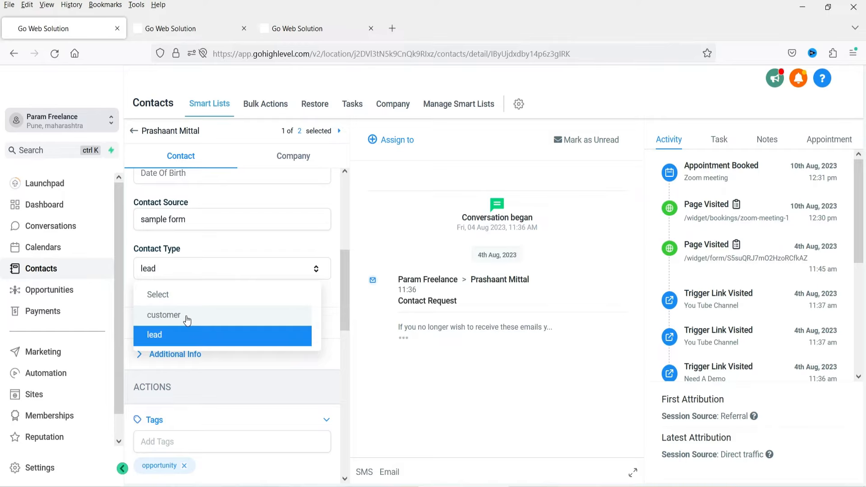
click(187, 319)
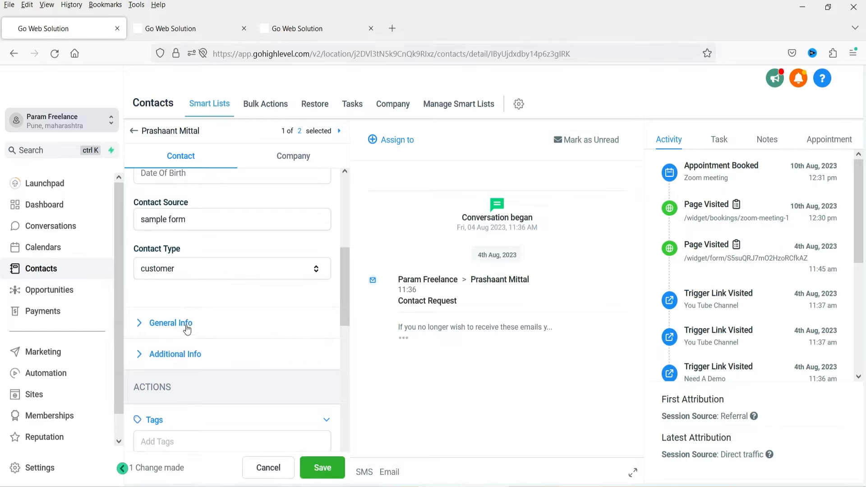
Expand the contact's General Info section and examine its fields, including address, website, time zone, service required and business type
click(187, 330)
scroll(232, 276, down, 3)
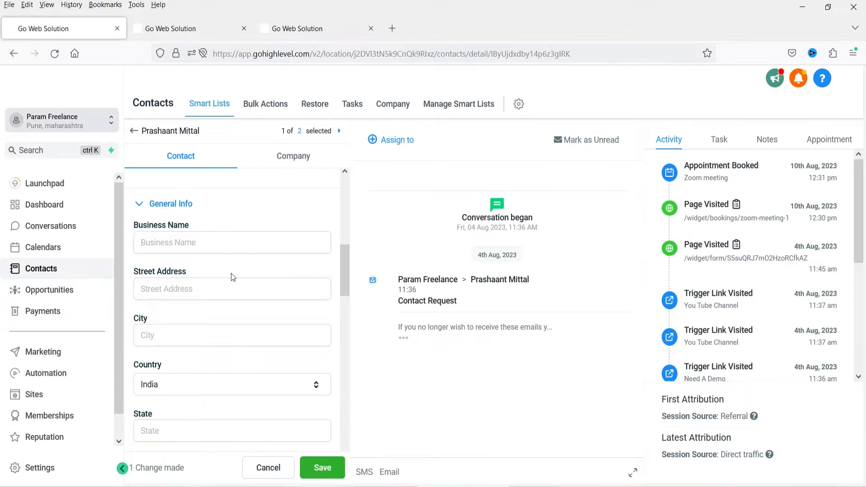
scroll(253, 269, down, 1)
scroll(269, 260, down, 3)
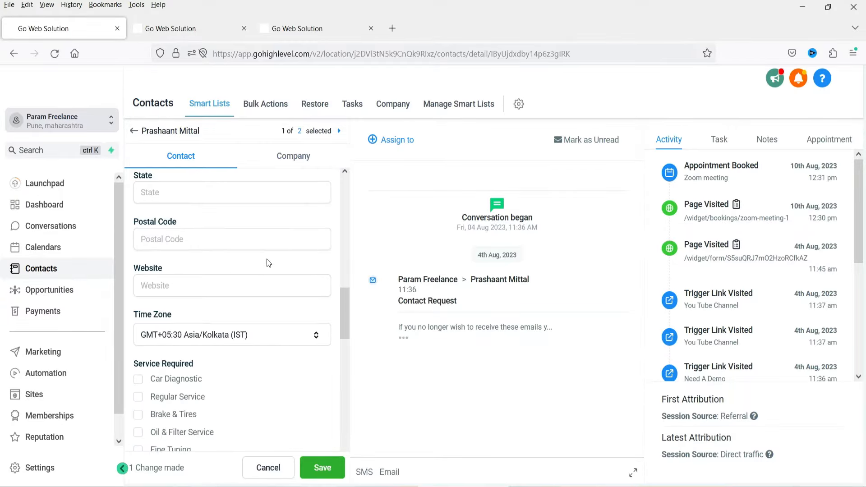
click(185, 284)
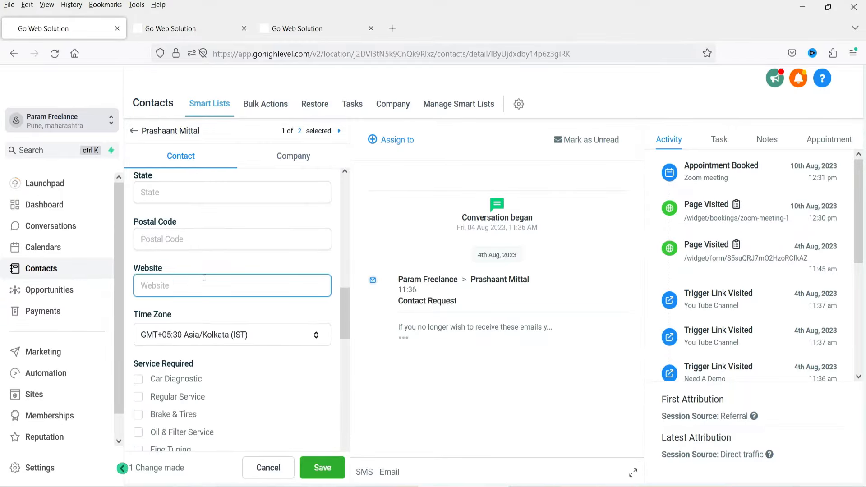
scroll(202, 276, down, 3)
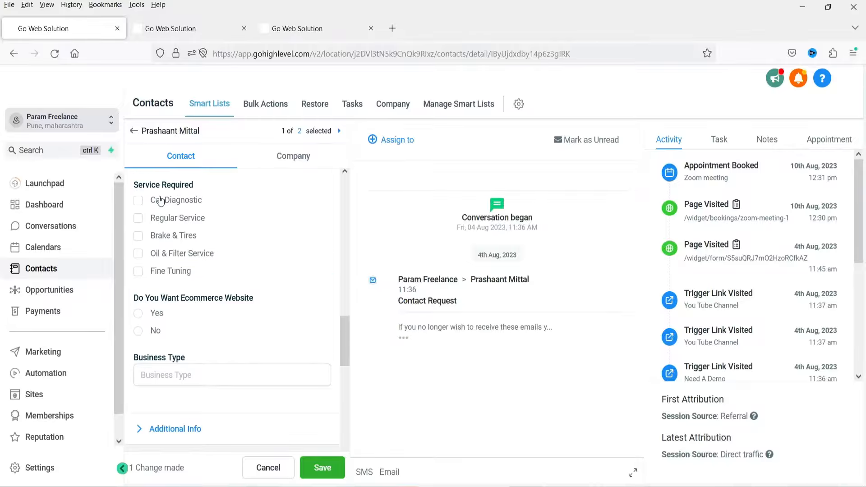
scroll(148, 258, up, 1)
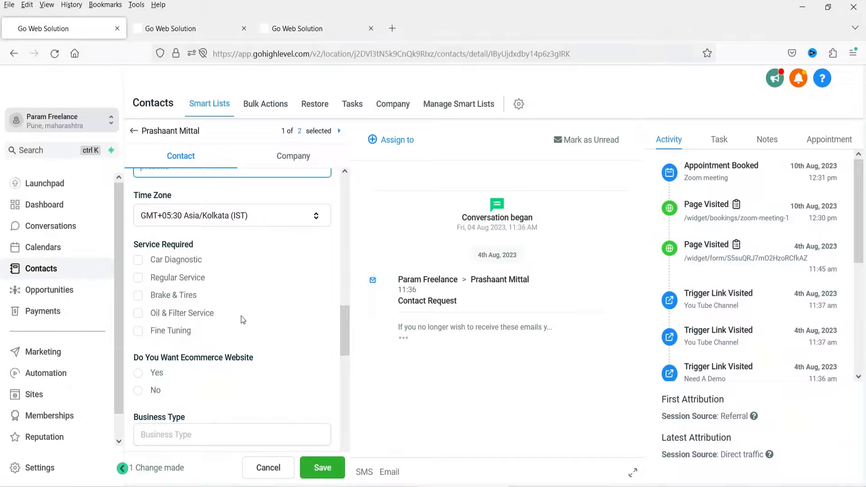
scroll(240, 307, down, 3)
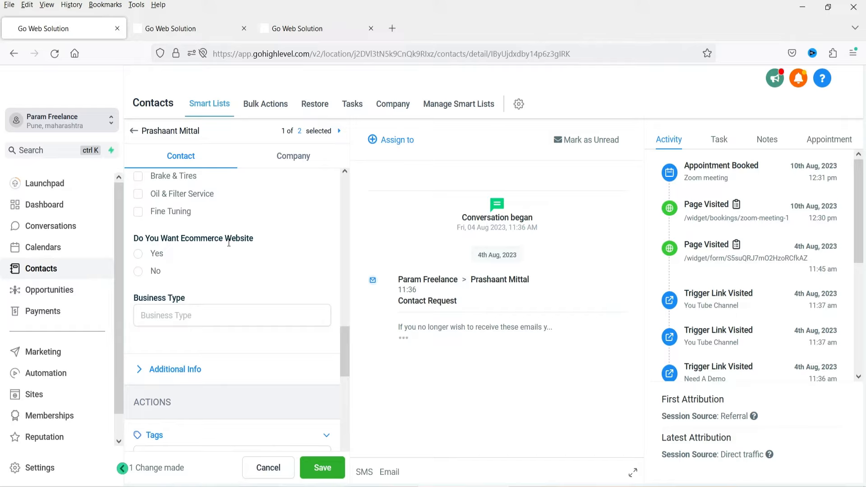
scroll(238, 257, up, 1)
scroll(245, 264, down, 2)
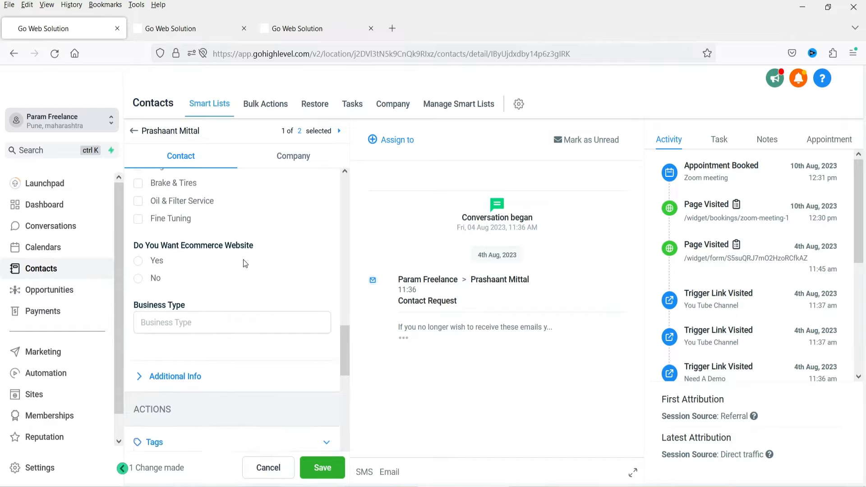
Examine the custom fields in the contact's Additional Info section, and collapse both the Additional Info and General Info sections
click(210, 312)
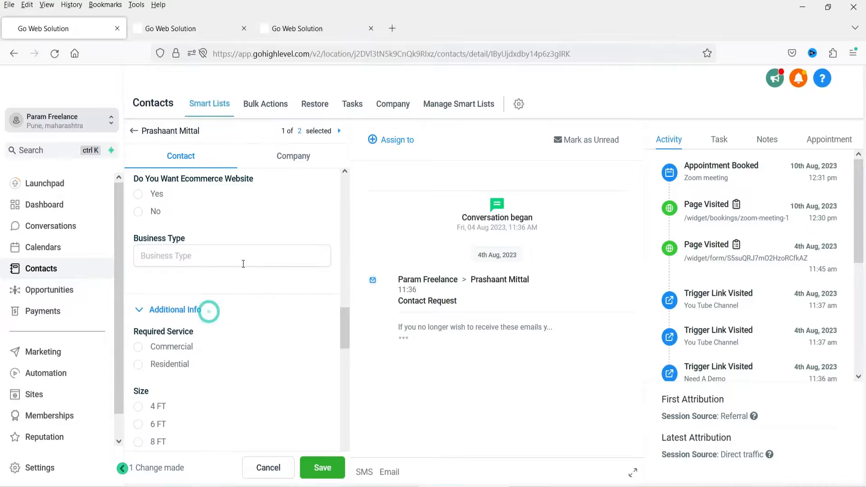
scroll(245, 269, down, 2)
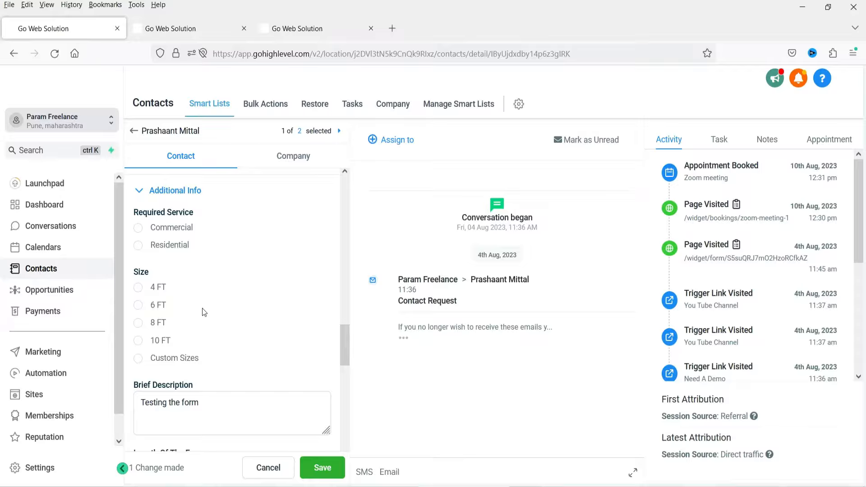
scroll(214, 262, down, 2)
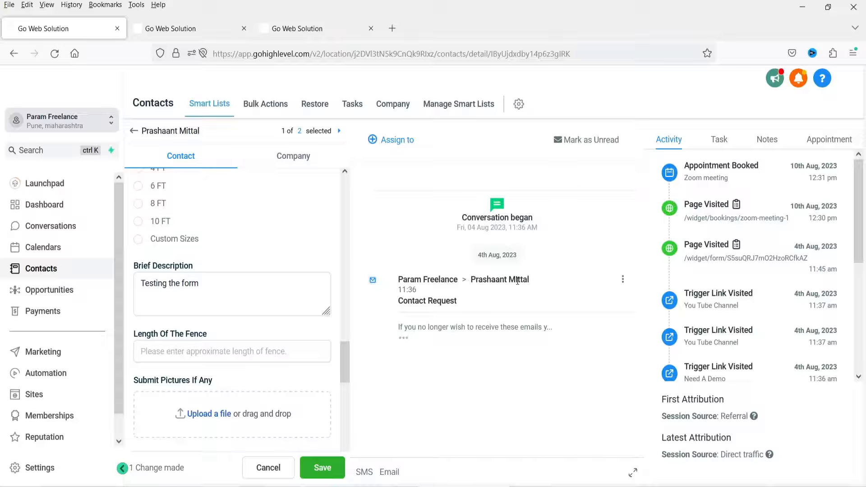
scroll(208, 253, up, 3)
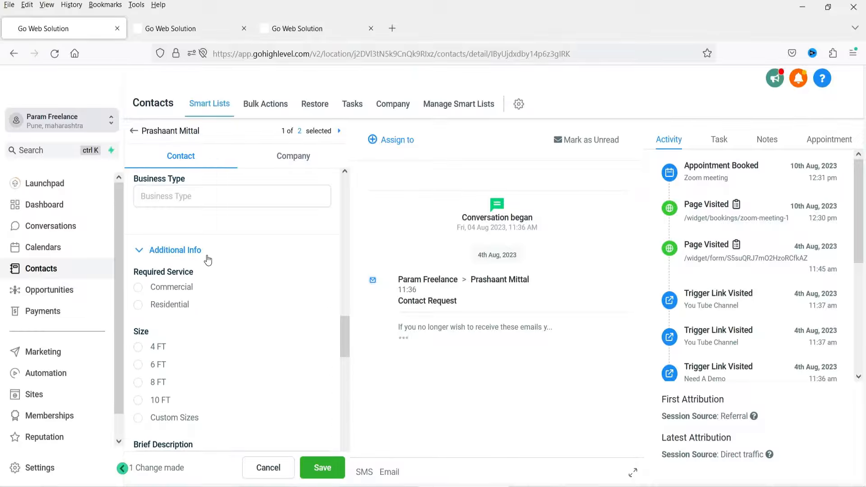
click(211, 257)
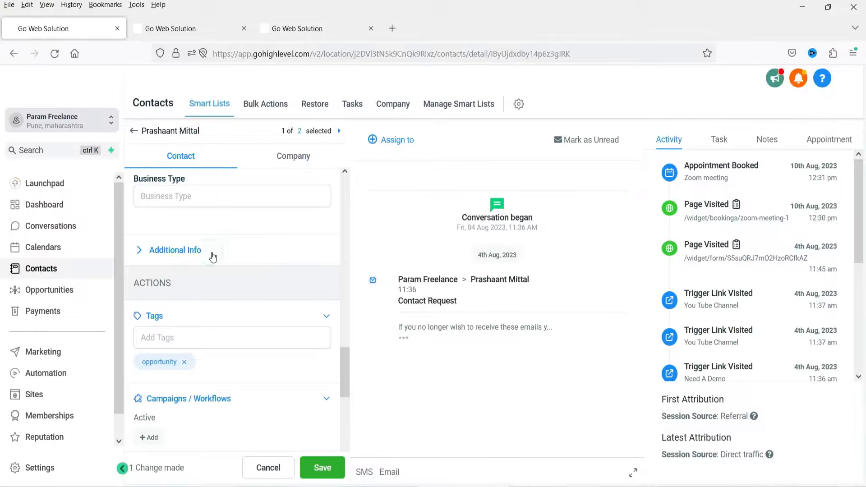
scroll(212, 253, up, 10)
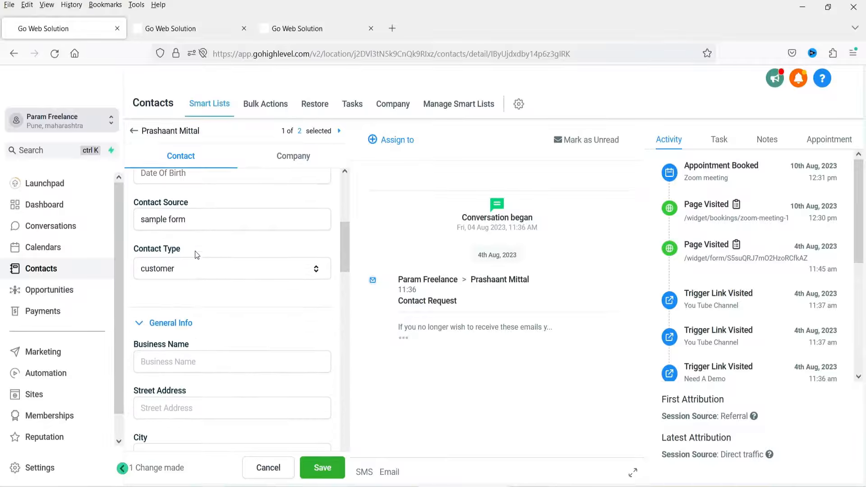
click(192, 323)
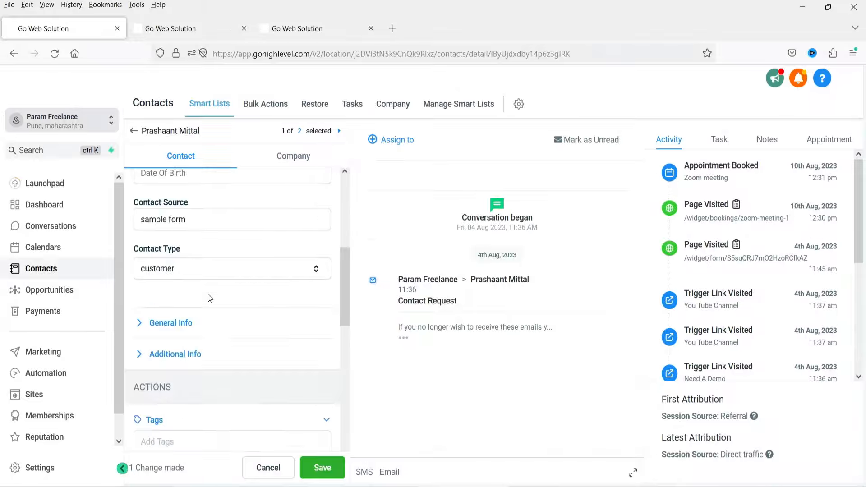
Examine the contact's Actions area, focusing on tags and the active and past campaigns and workflows
scroll(209, 297, down, 5)
scroll(210, 296, down, 2)
scroll(216, 303, up, 4)
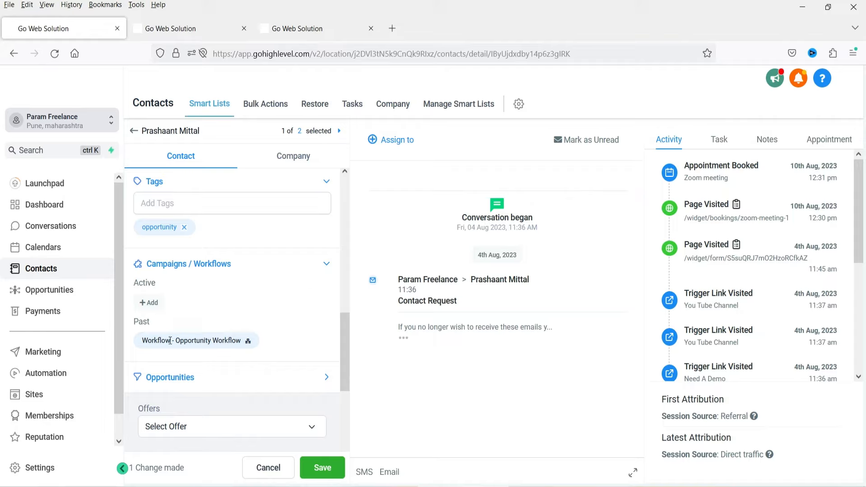
drag(147, 341, 237, 347)
click(143, 327)
drag(137, 321, 189, 318)
click(193, 308)
click(152, 305)
click(437, 160)
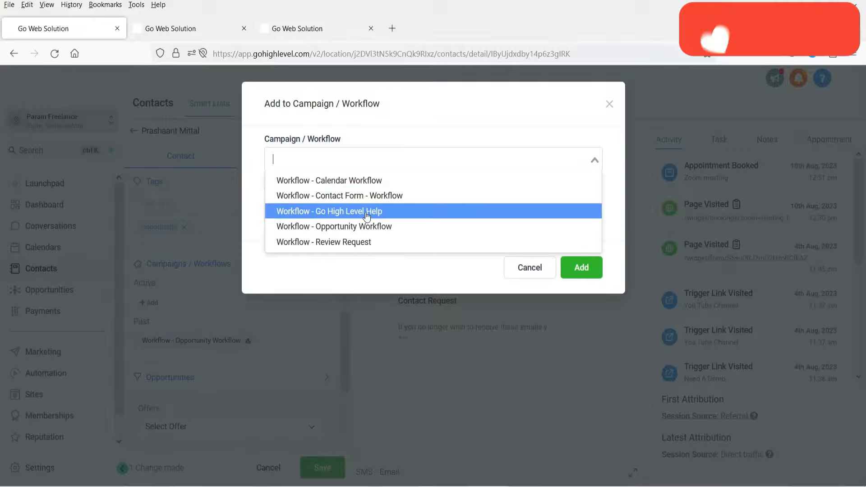
click(398, 226)
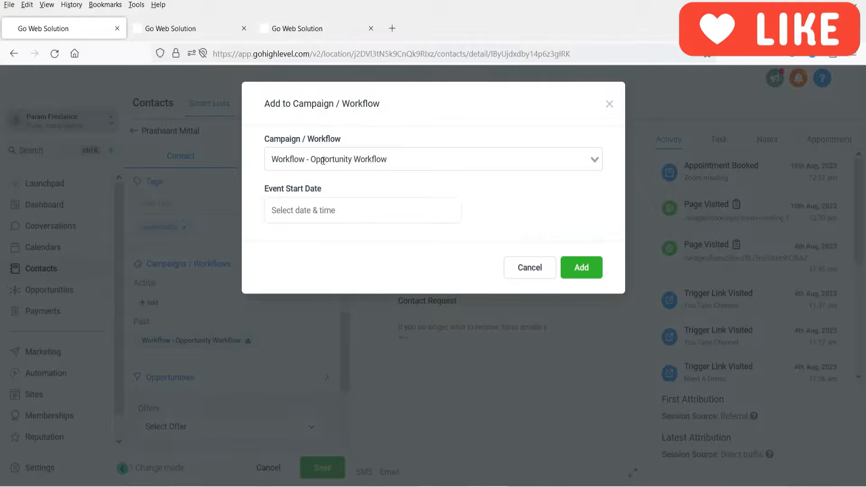
click(289, 212)
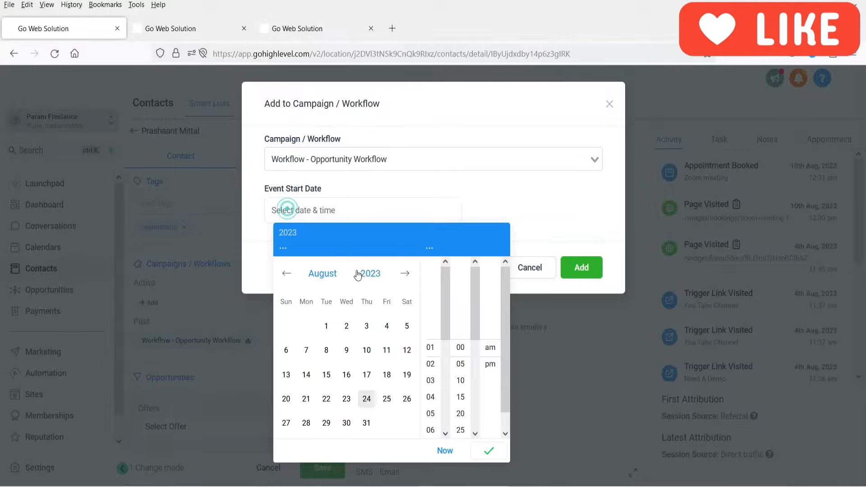
click(515, 198)
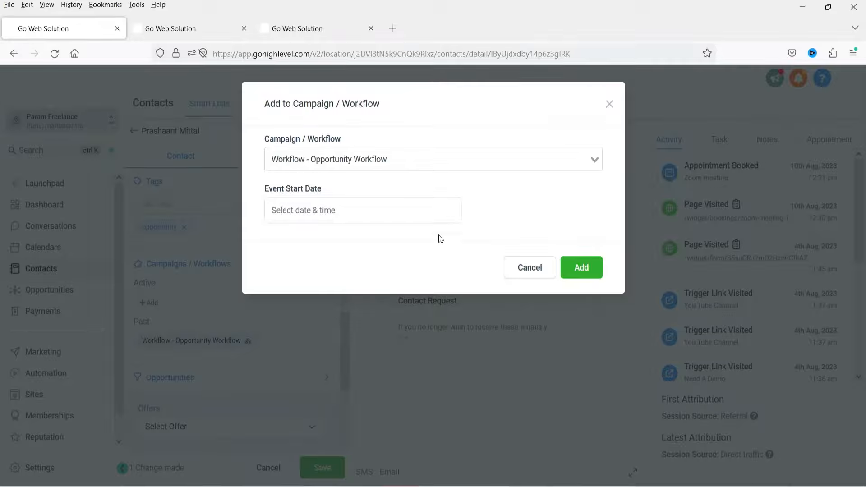
click(609, 104)
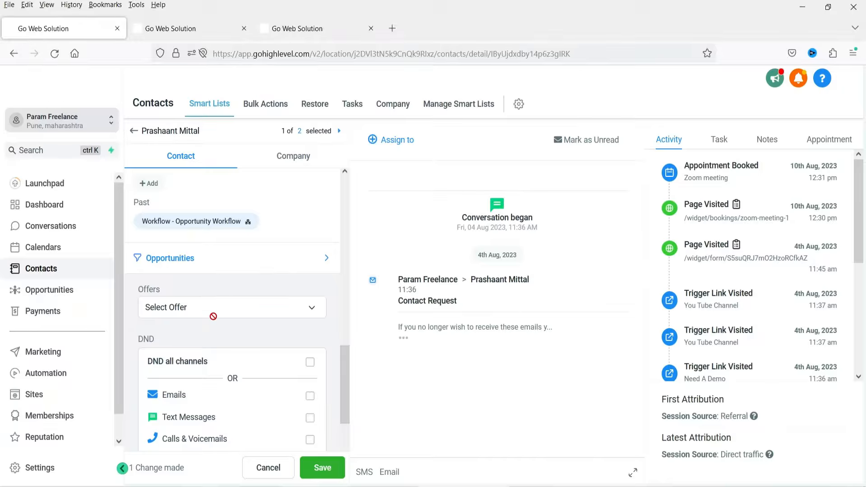
Turn on do-not-disturb individually for the contact's emails, text messages, calls and voicemails, GMB and Facebook Messenger
scroll(207, 331, down, 3)
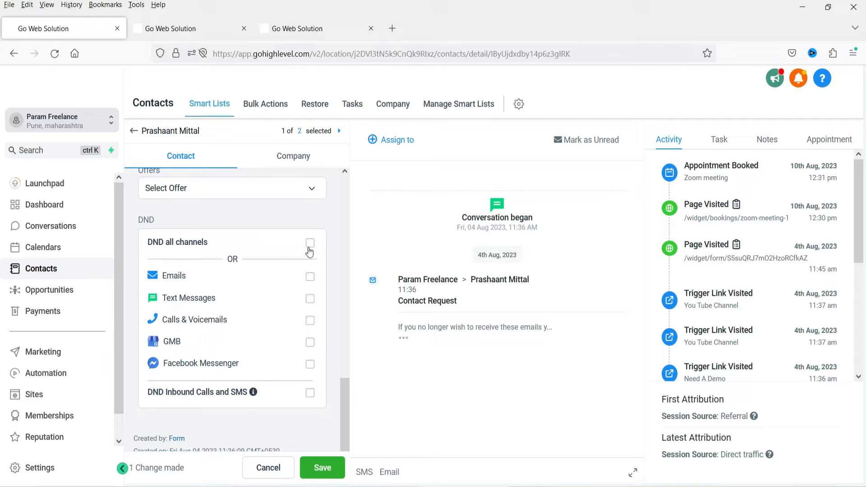
click(309, 276)
click(310, 298)
click(310, 343)
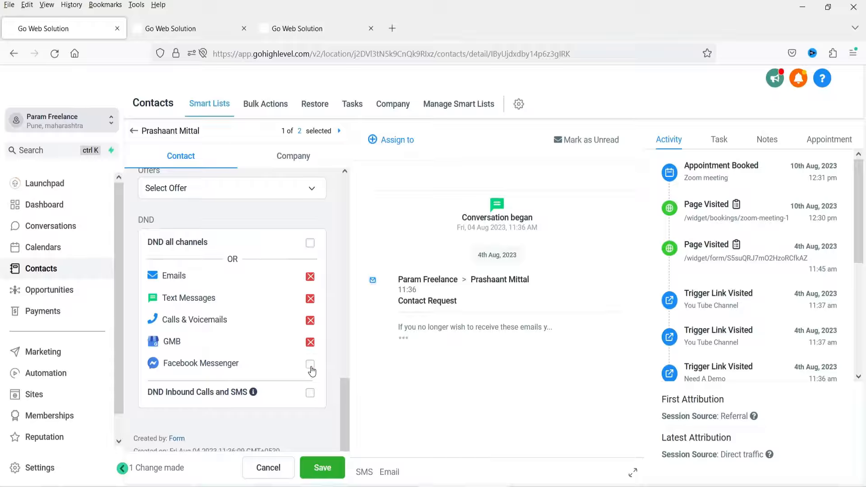
click(310, 364)
Clear do-not-disturb for all five individual channels and read the explanation of DND Inbound Calls and SMS
click(310, 277)
click(311, 298)
click(311, 321)
click(310, 342)
click(311, 364)
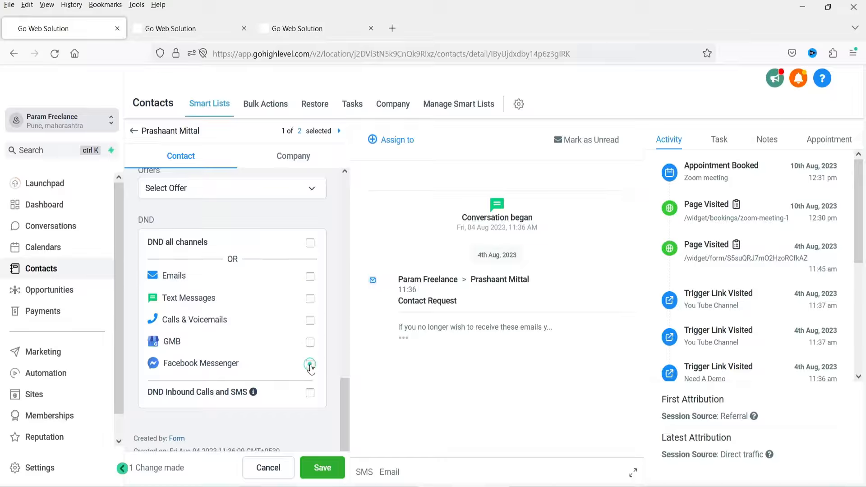
mouse_move(252, 393)
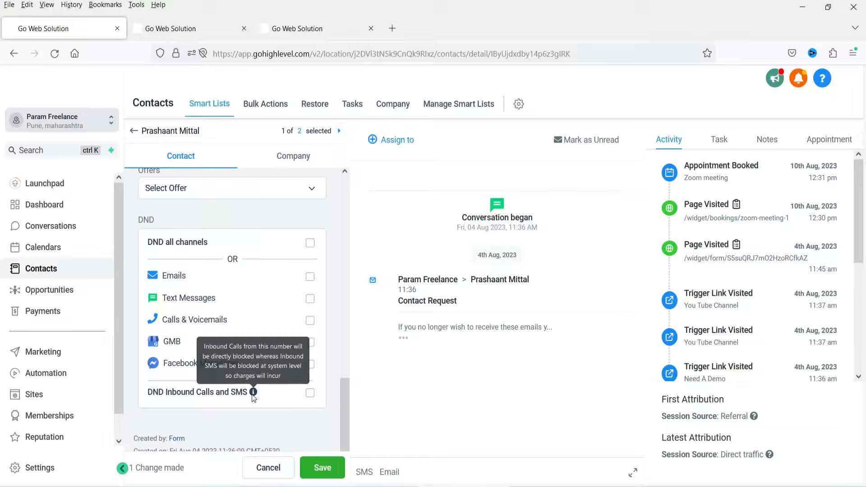
Compare the contact's basic fields with the fields of the Roofing Demo form, and return to the contact record
scroll(217, 355, up, 10)
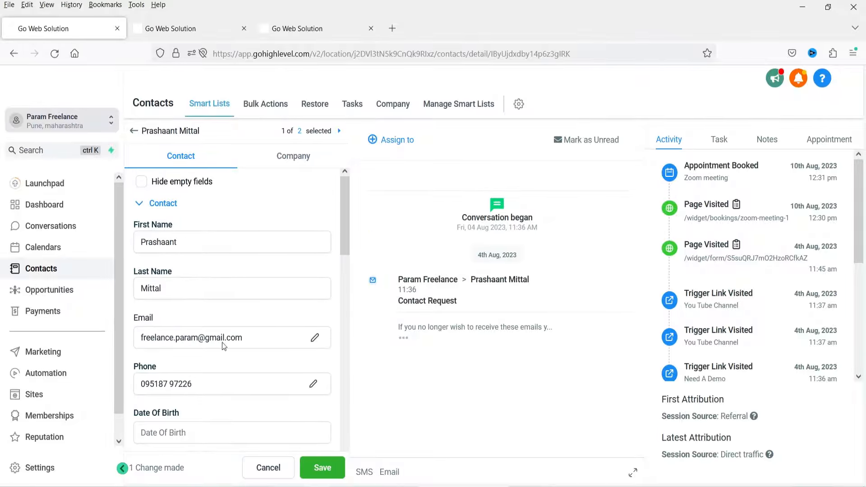
click(191, 28)
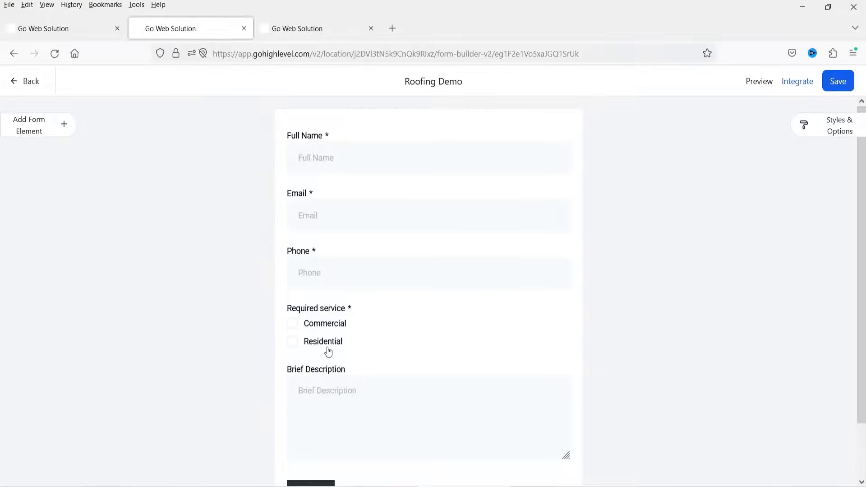
click(27, 22)
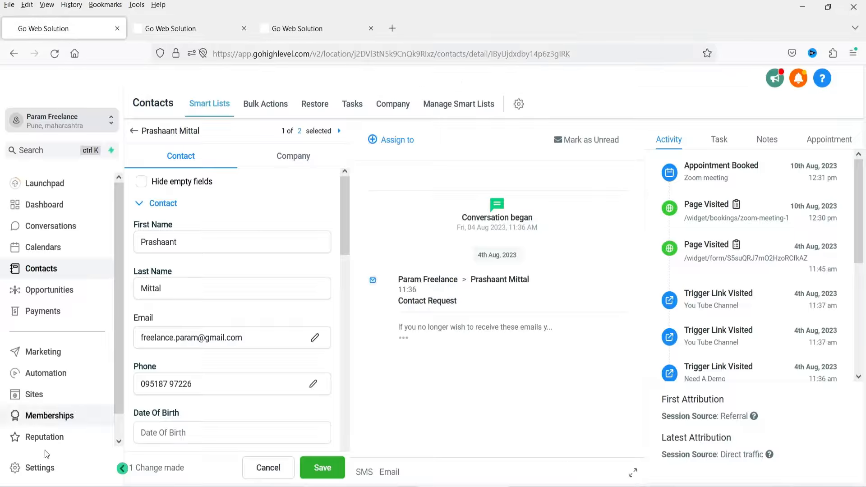
Open the account's Custom Fields settings in a separate browser tab
click(40, 470)
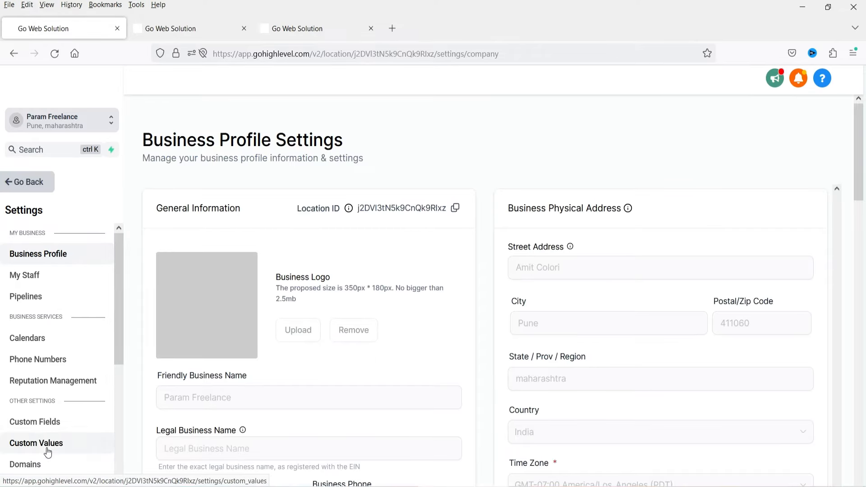
right_click(42, 424)
click(106, 233)
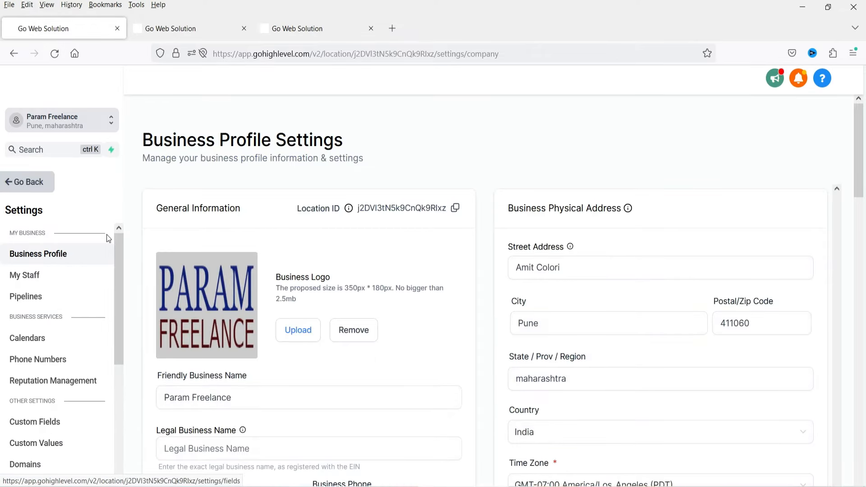
click(198, 28)
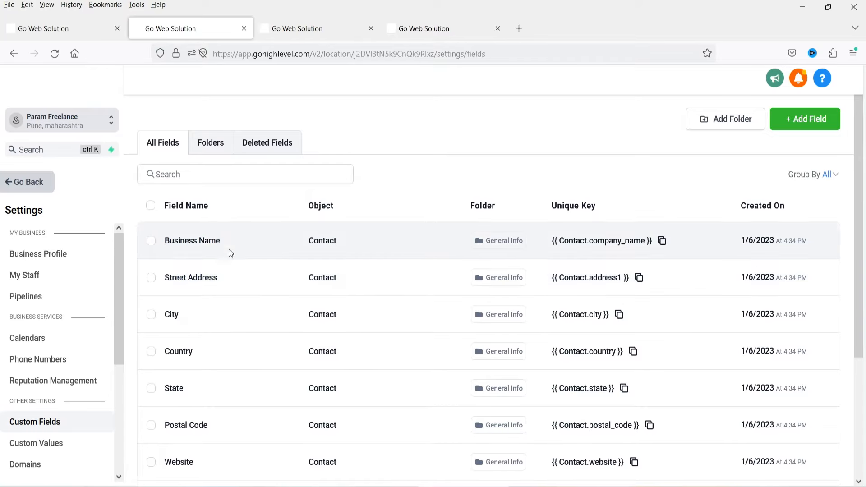
click(786, 105)
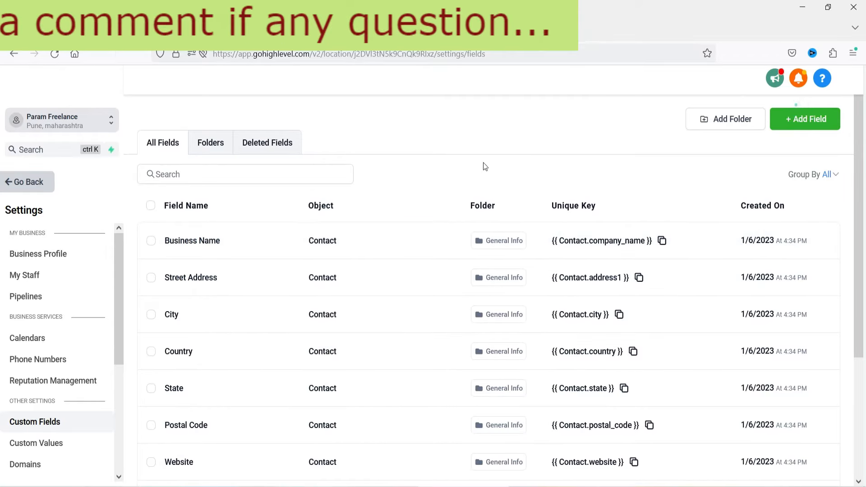
Set the custom fields list to a page size of 50
scroll(218, 300, down, 4)
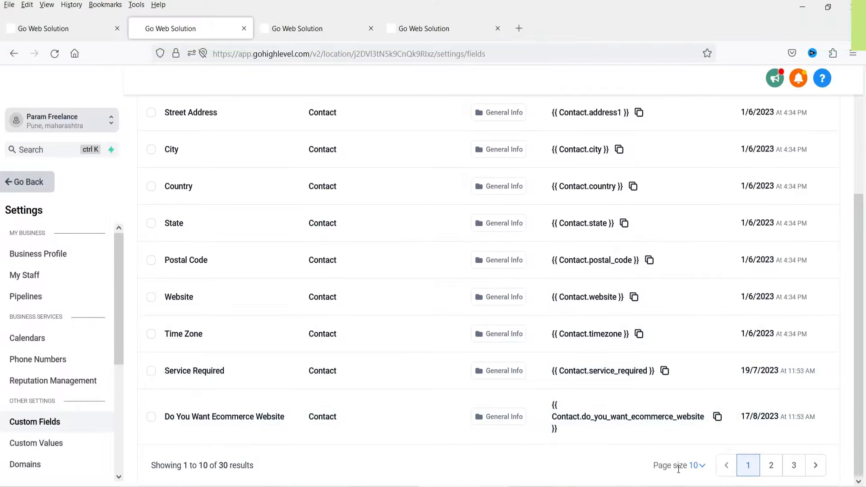
click(694, 465)
click(636, 401)
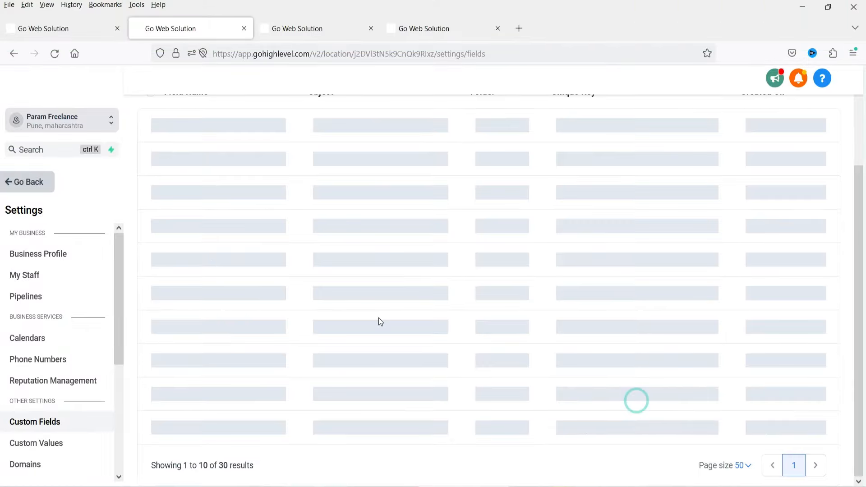
Examine the full custom fields list, focusing on Service Required, Required Service and the folder each field belongs to
scroll(386, 291, down, 4)
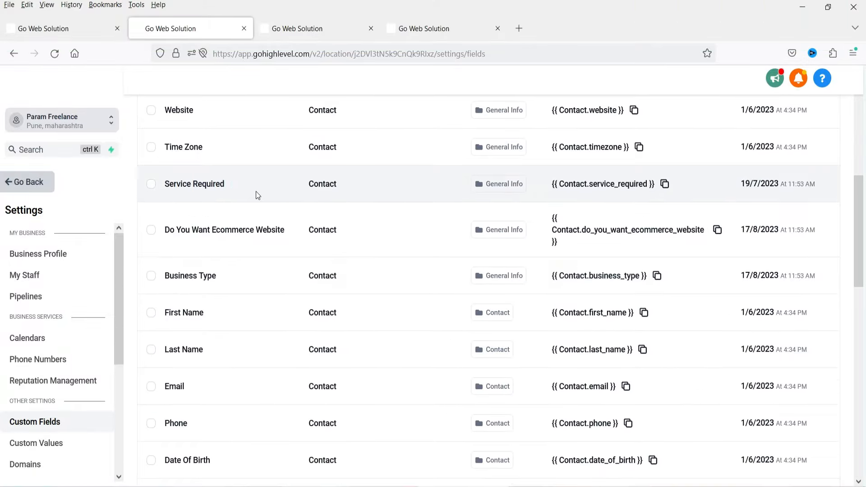
double_click(236, 186)
drag(181, 183, 176, 183)
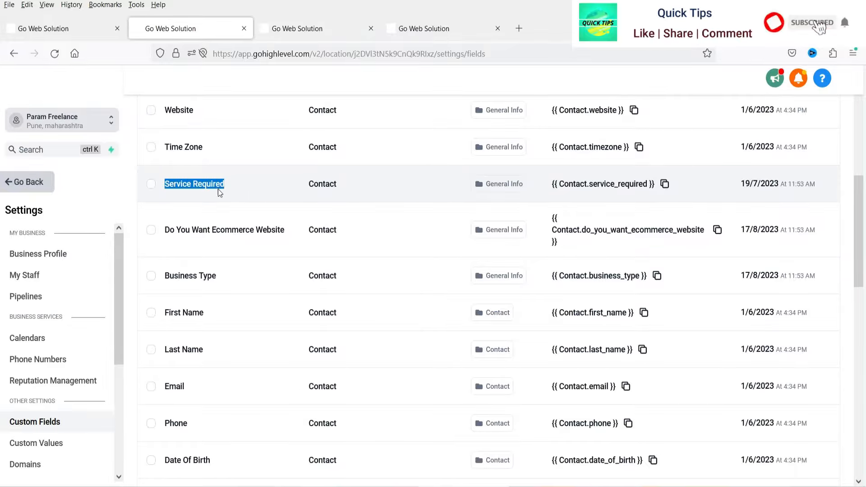
click(240, 182)
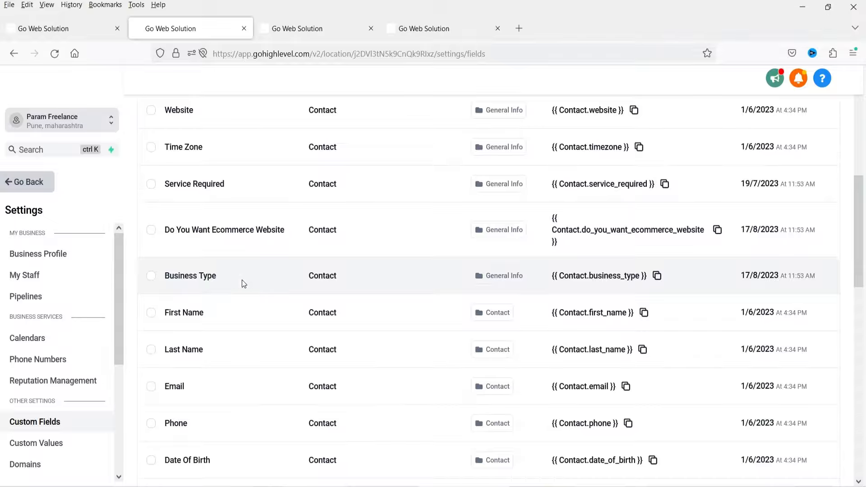
scroll(239, 280, down, 8)
drag(237, 220, 166, 221)
scroll(240, 276, down, 3)
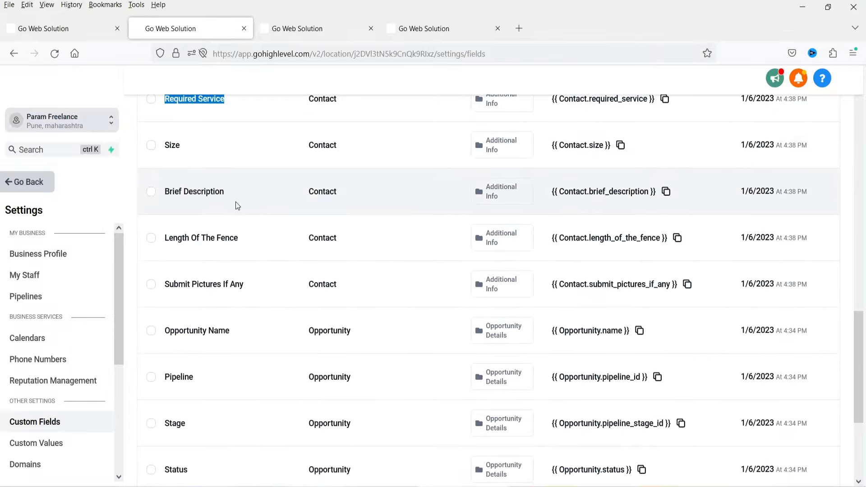
scroll(270, 271, down, 4)
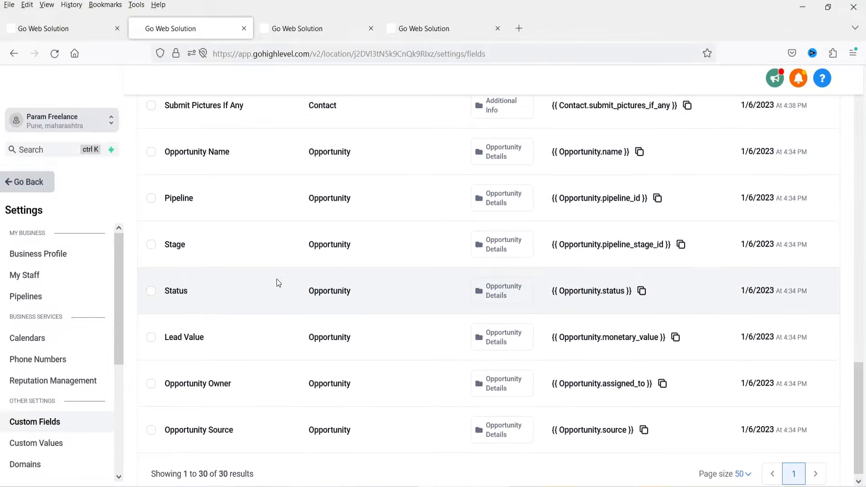
scroll(276, 293, up, 15)
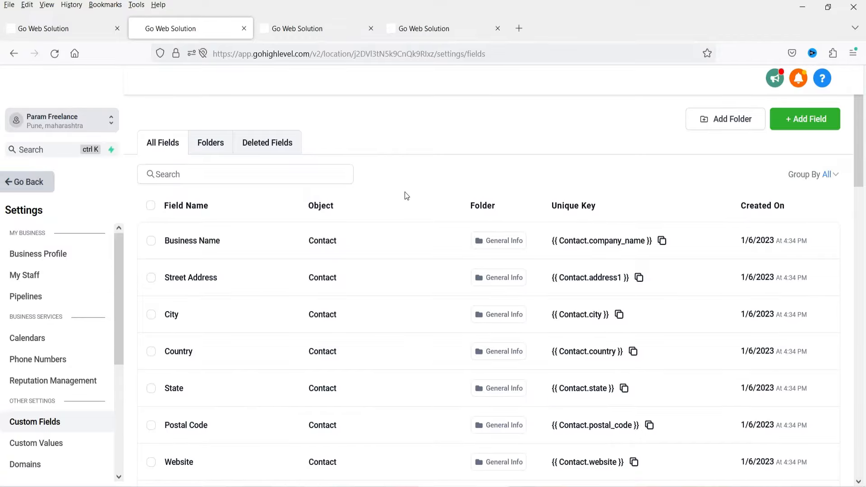
Edit the Service Required custom field so its group is Additional Info, and save it
scroll(310, 300, down, 4)
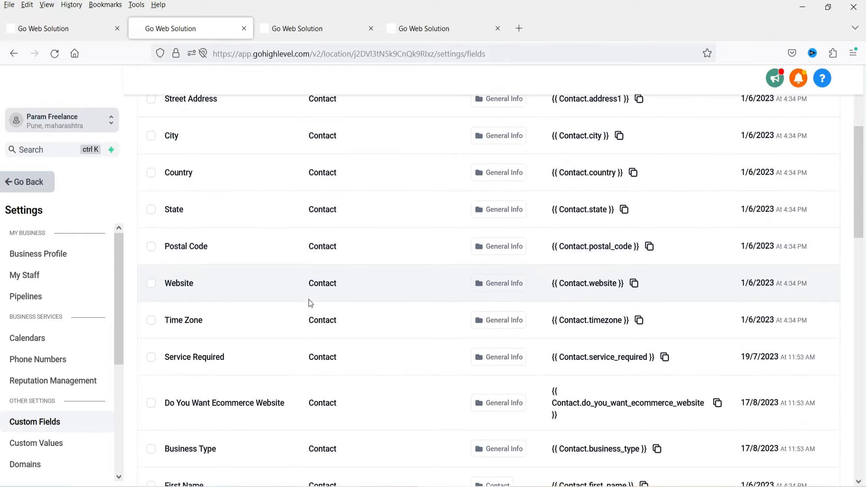
click(152, 357)
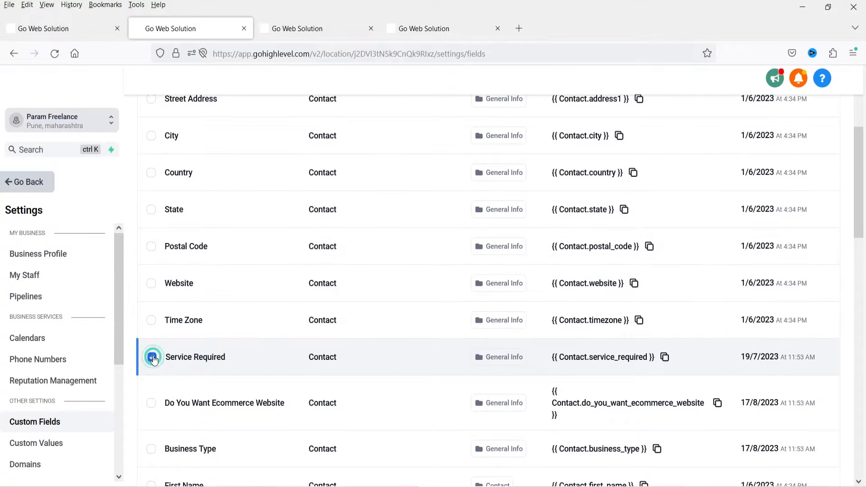
scroll(154, 359, up, 4)
click(193, 209)
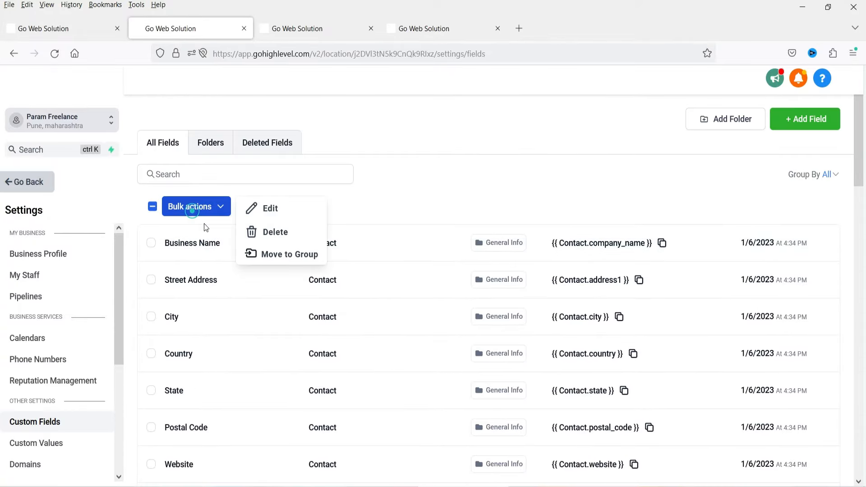
click(269, 218)
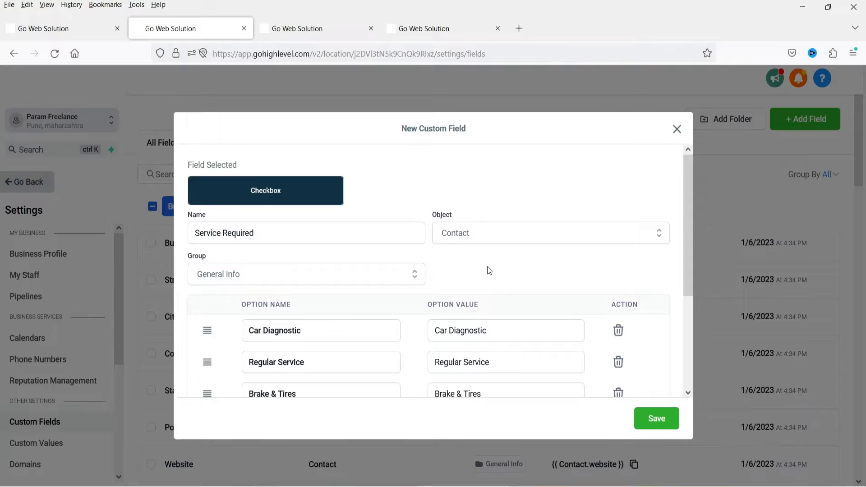
click(231, 274)
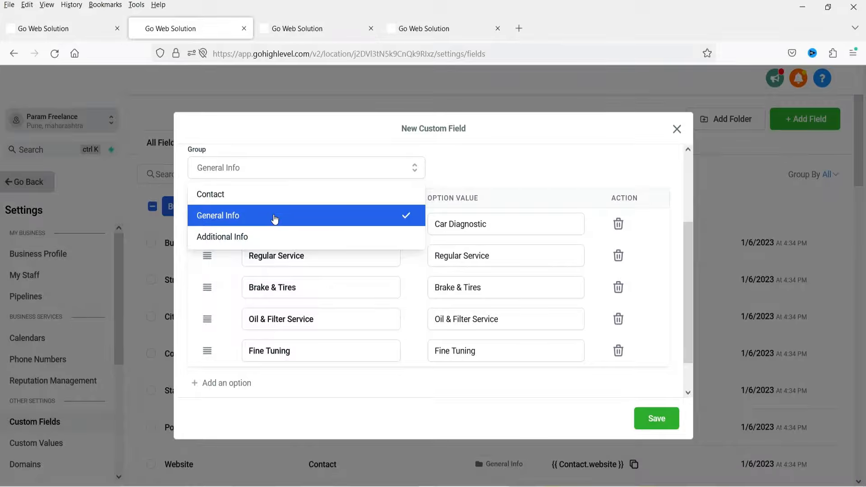
click(229, 236)
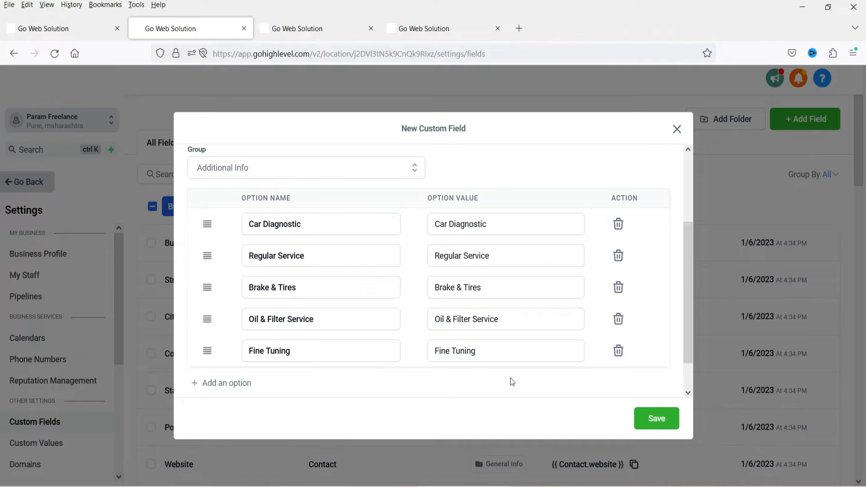
click(659, 418)
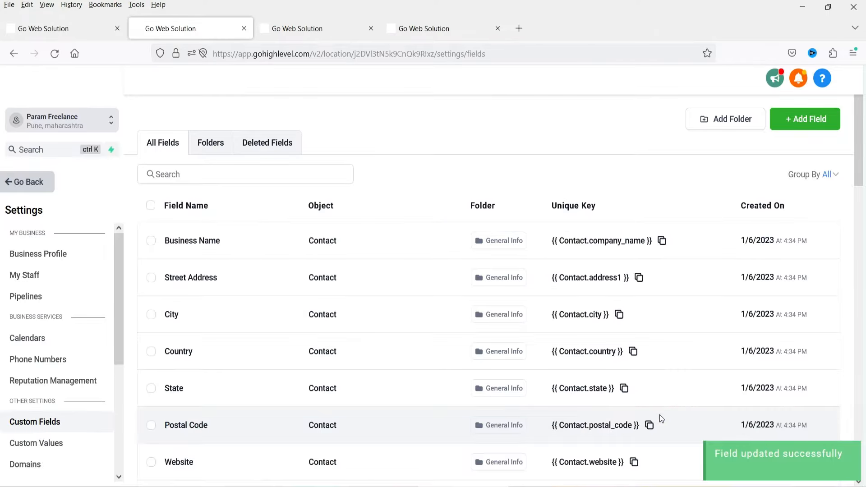
Reload the contact record, check its Additional Info section for the Service Required options, and collapse the section
click(39, 31)
click(55, 56)
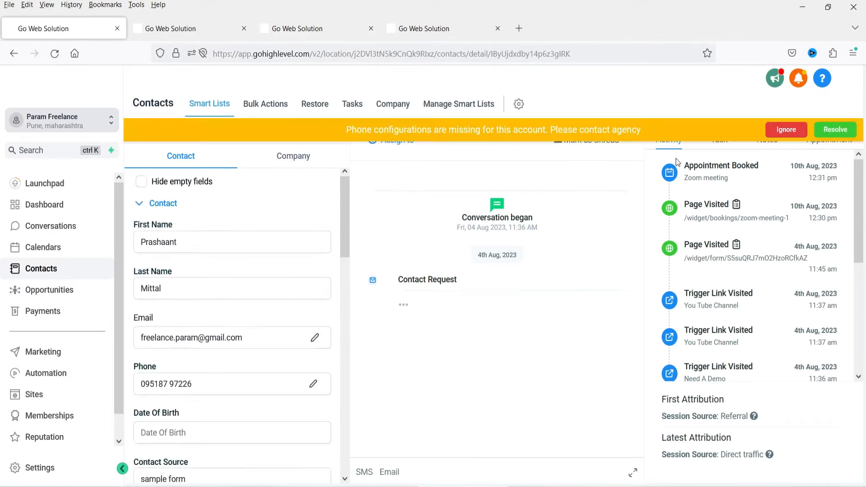
scroll(226, 293, down, 5)
click(173, 314)
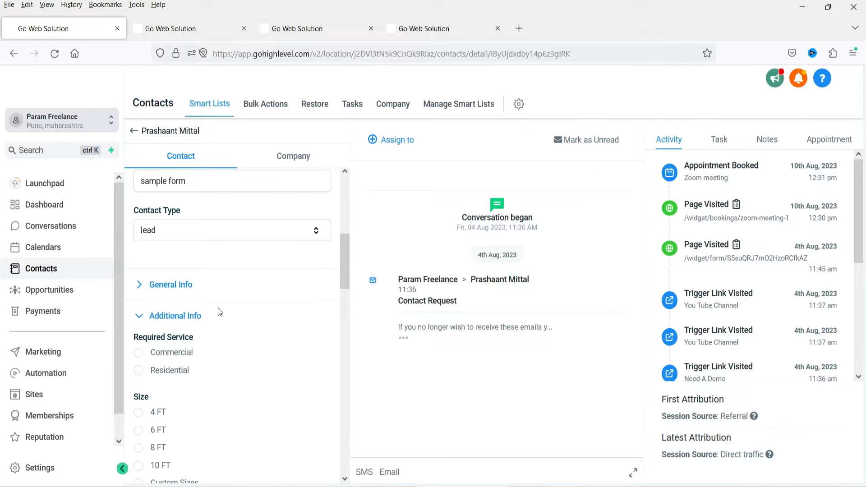
scroll(218, 307, down, 10)
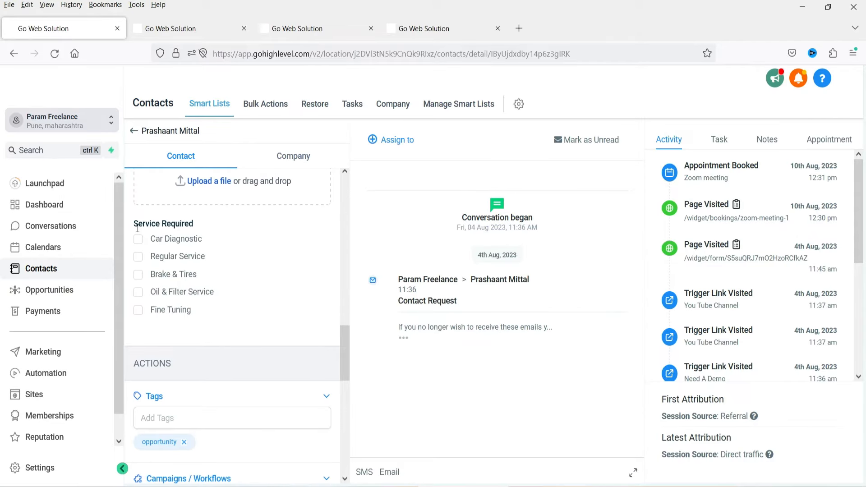
scroll(225, 261, up, 3)
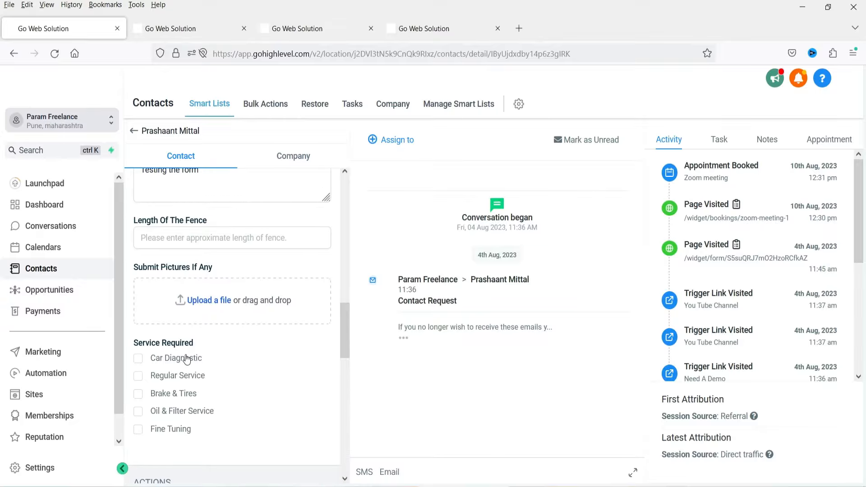
click(218, 315)
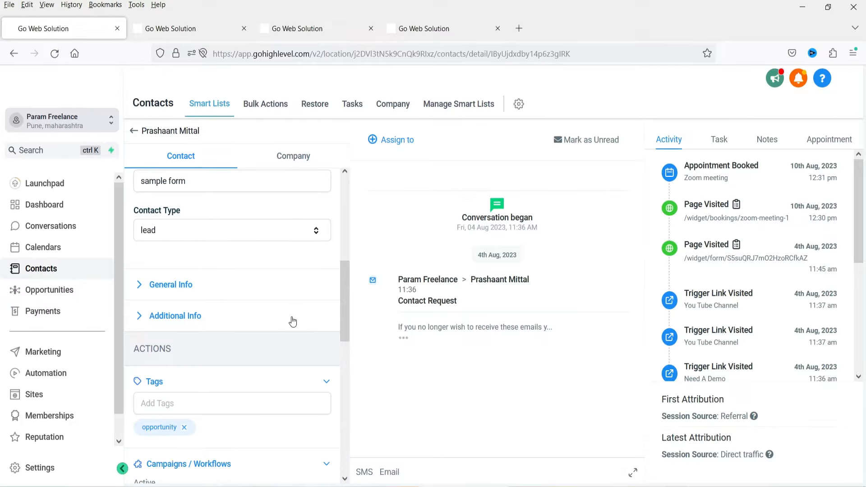
Check the folder assigned to Service Required in the custom fields list, and return to the contact record
click(184, 28)
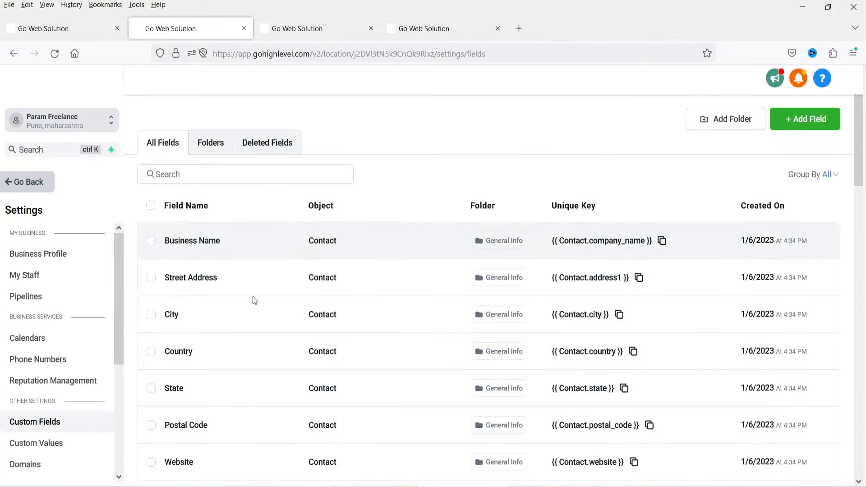
scroll(255, 300, down, 3)
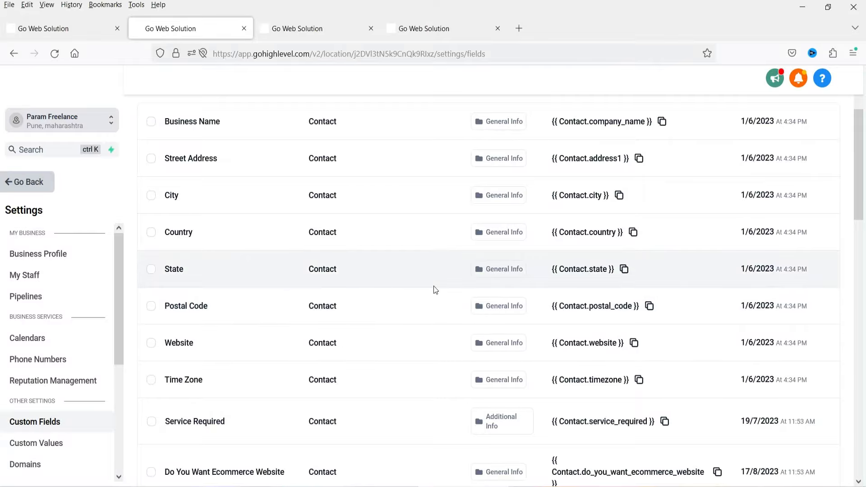
key(ctrl+Page_Up)
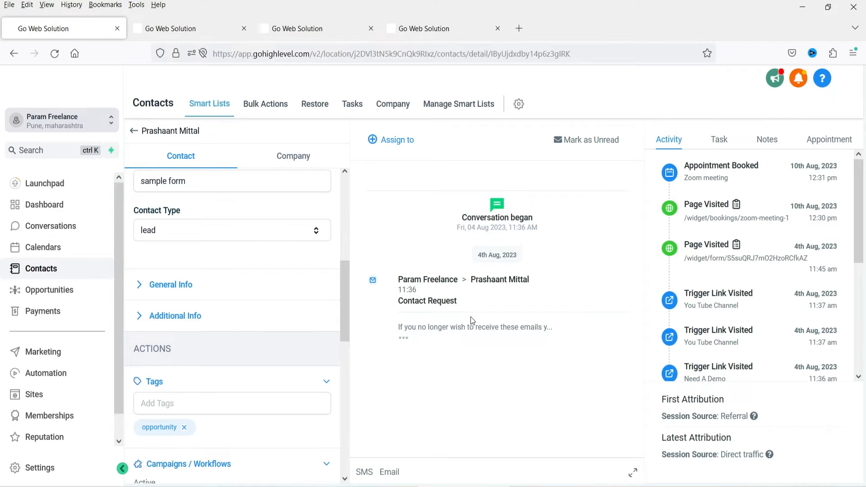
Review the actions in the Go High Level Help workflow down to its end, and return to the contact record
click(423, 35)
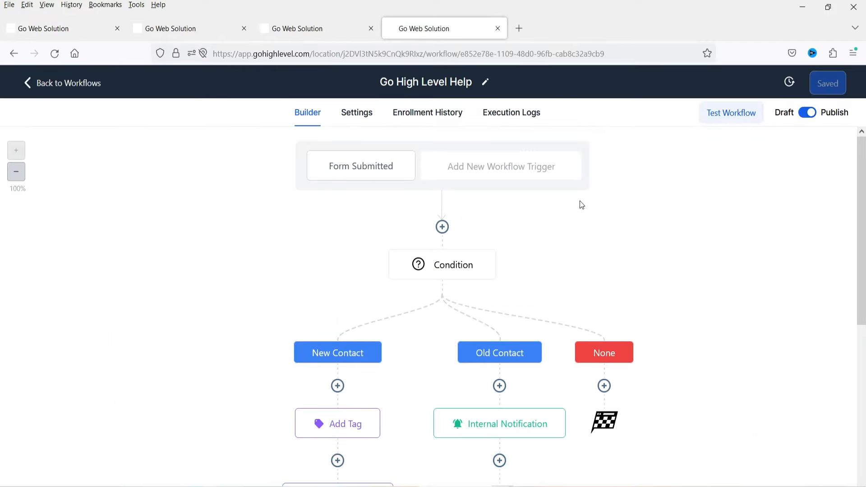
scroll(581, 205, down, 3)
scroll(343, 275, down, 5)
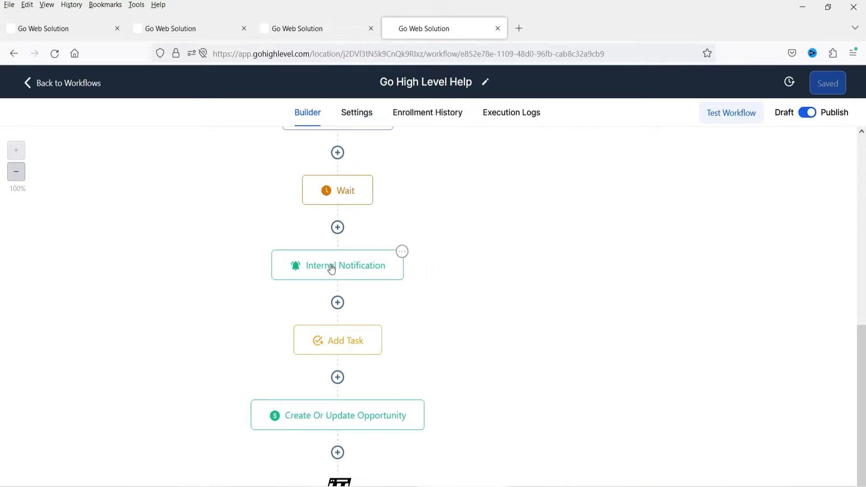
scroll(406, 347, down, 2)
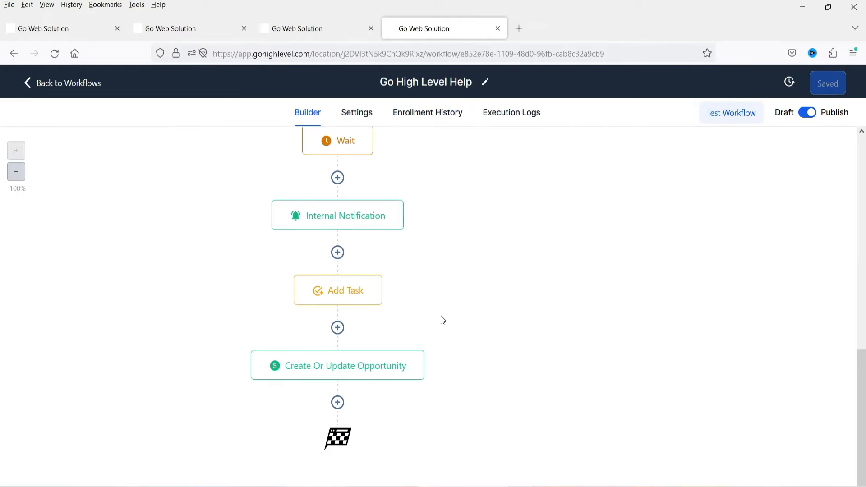
click(50, 30)
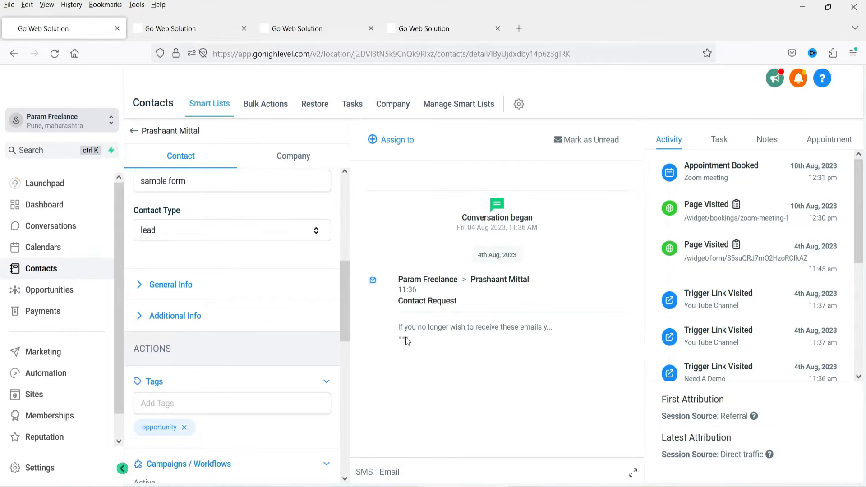
Expand the Contact Request email in the contact's conversation and read its full message
click(532, 331)
click(411, 332)
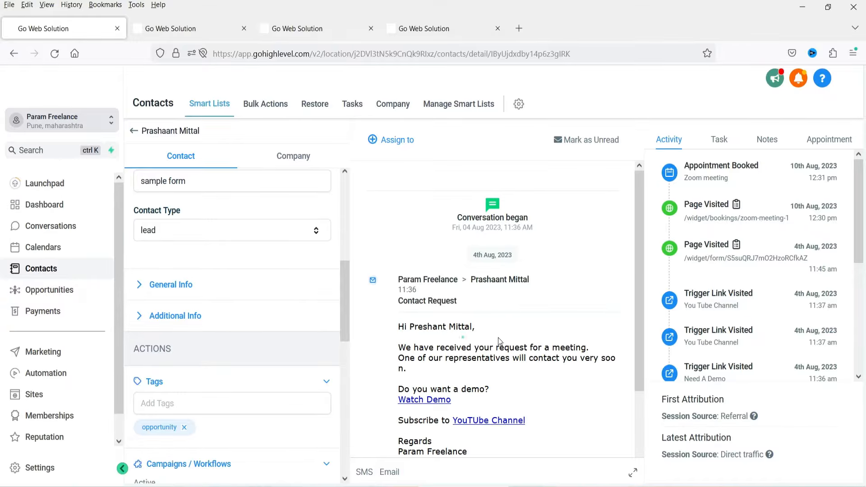
scroll(498, 337, down, 2)
scroll(485, 318, up, 2)
scroll(549, 264, down, 2)
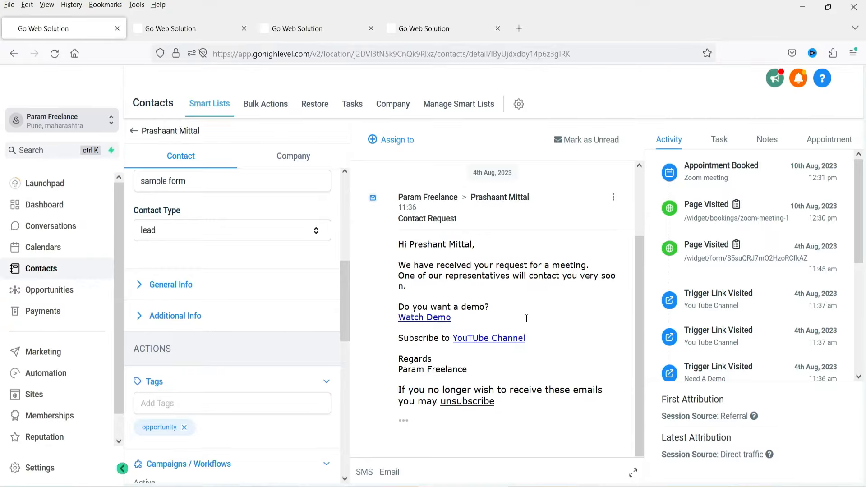
scroll(532, 311, up, 2)
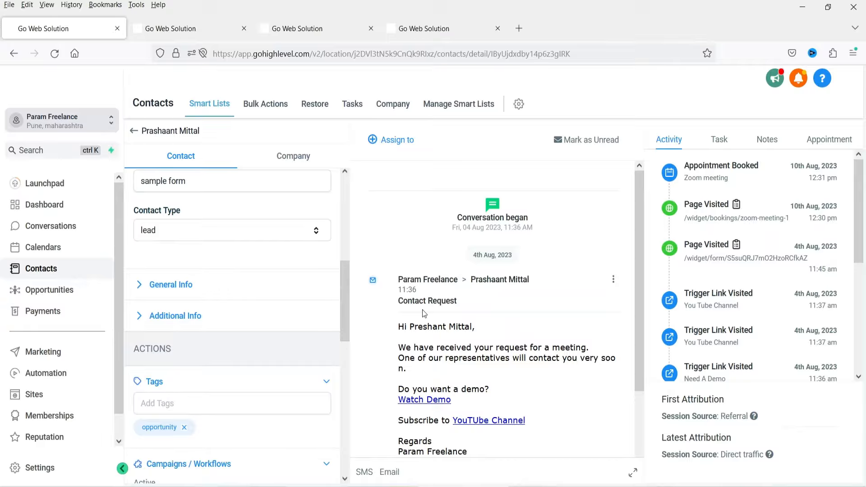
Look over the SMS and email composers in the contact's conversation, and collapse the composer without writing a message
click(364, 472)
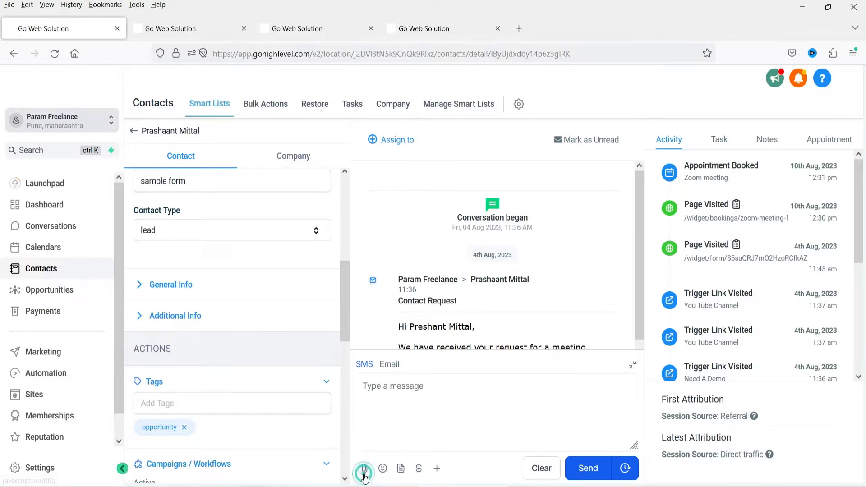
click(407, 388)
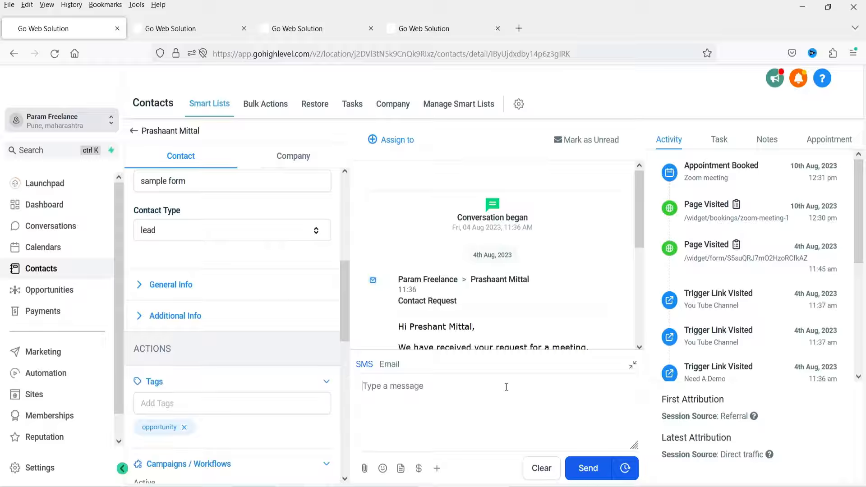
click(389, 364)
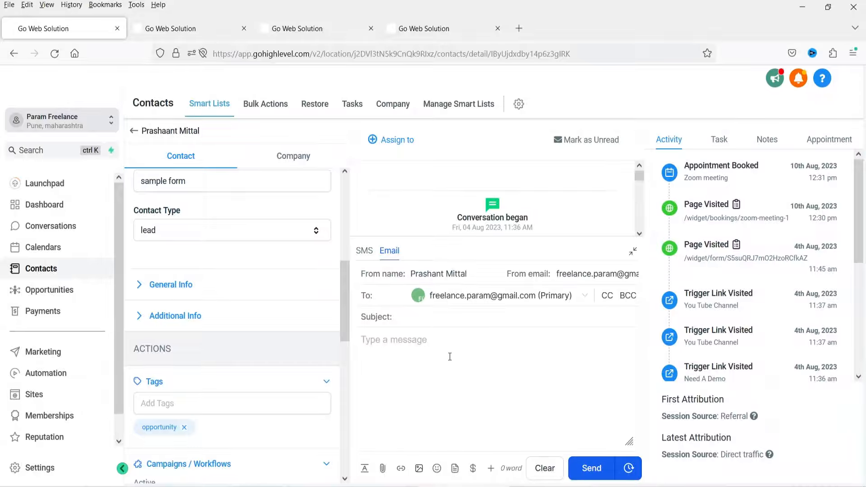
click(445, 25)
click(62, 27)
click(406, 351)
click(419, 354)
click(418, 318)
click(412, 353)
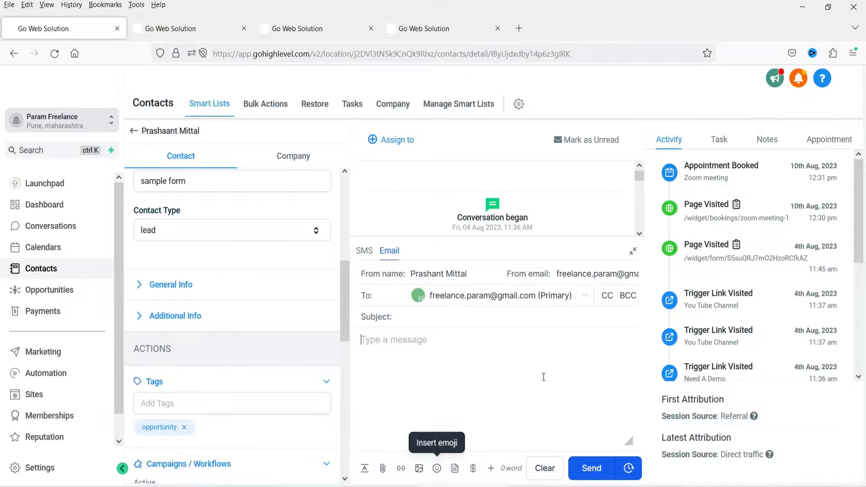
click(633, 250)
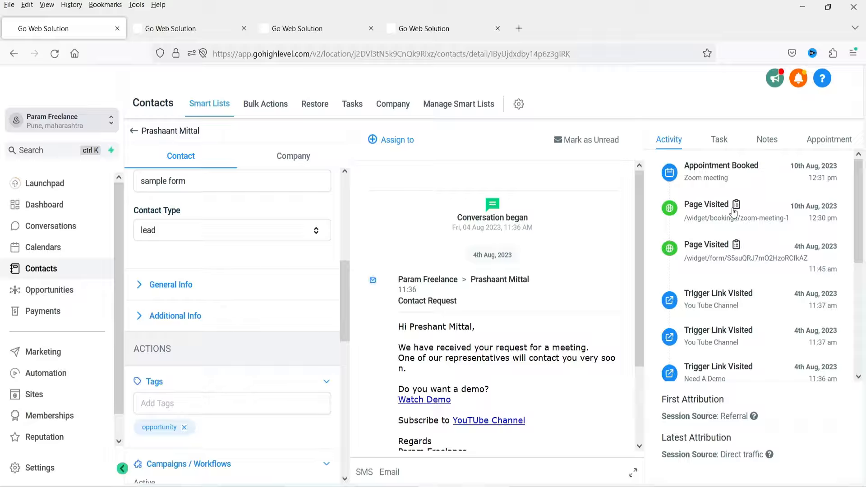
Examine the contact's activity history, from the booked appointment back to the first page visit
scroll(692, 248, down, 2)
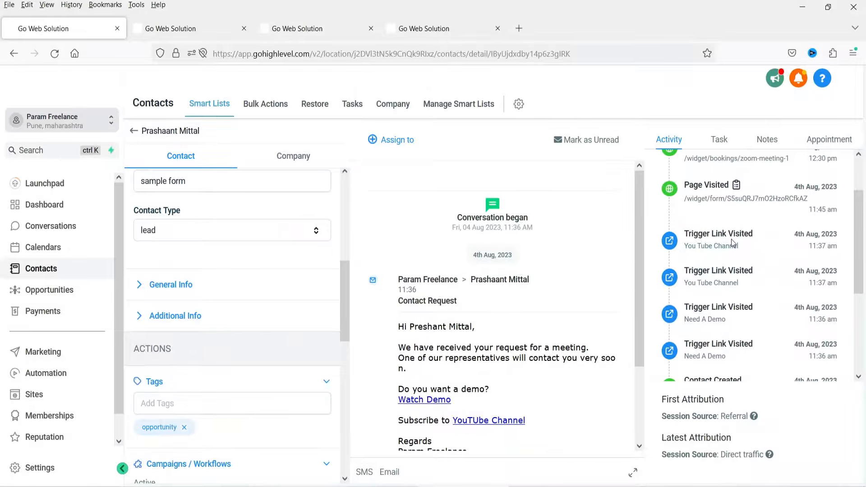
scroll(730, 239, down, 3)
scroll(703, 233, up, 1)
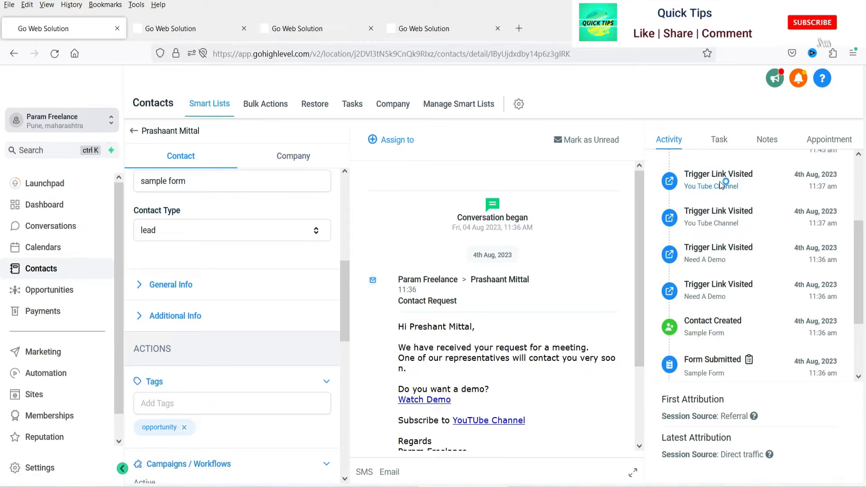
scroll(719, 181, down, 2)
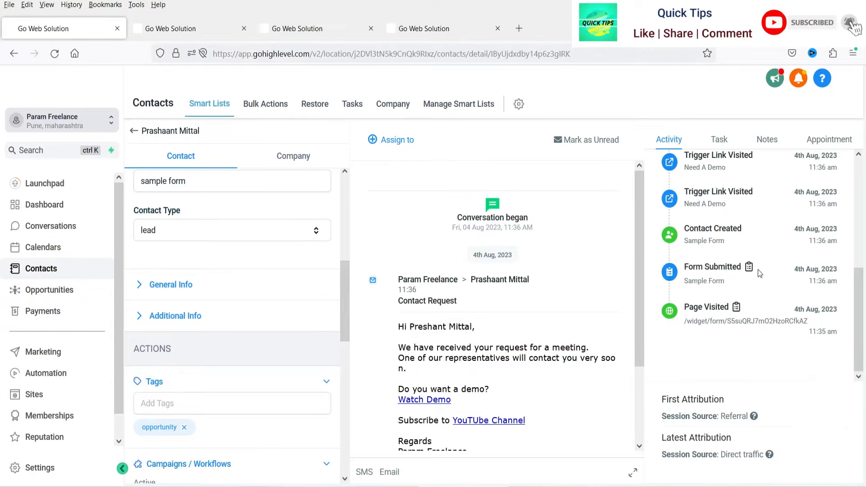
scroll(757, 269, up, 3)
Check the contact's tasks and notes, opening a blank note and cancelling it
click(719, 139)
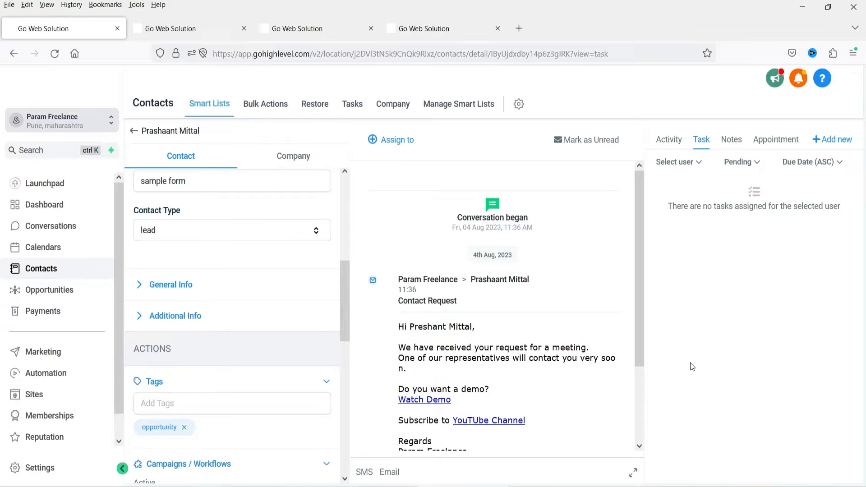
click(731, 139)
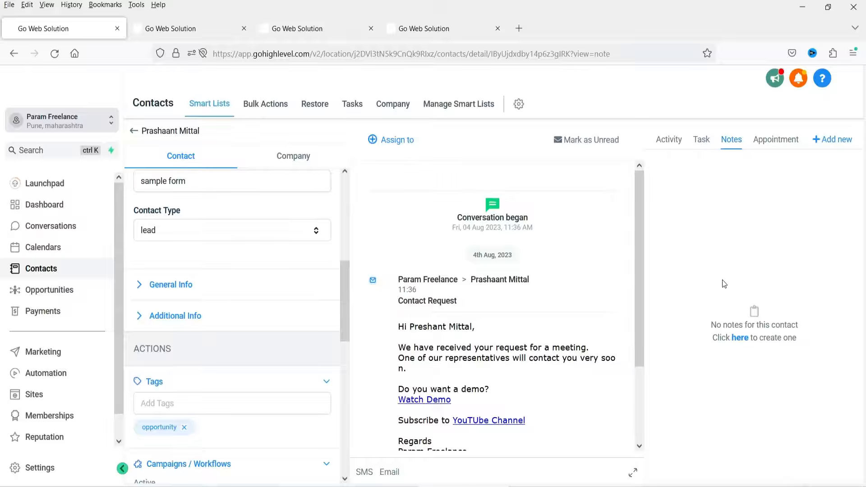
click(738, 337)
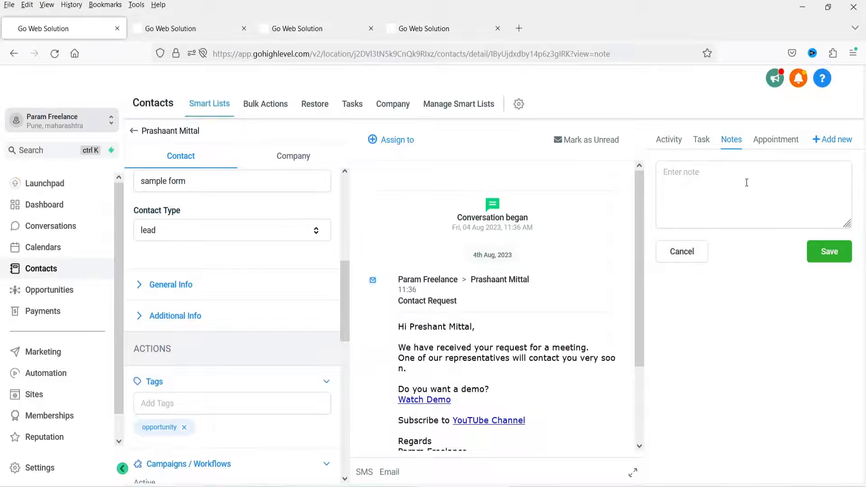
click(684, 253)
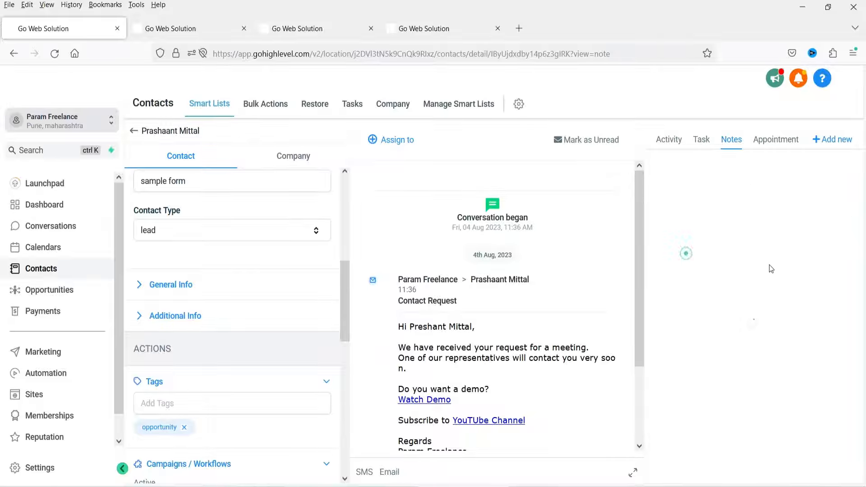
View the contact's appointments, and open the form for booking a new one and close it unsaved
click(777, 141)
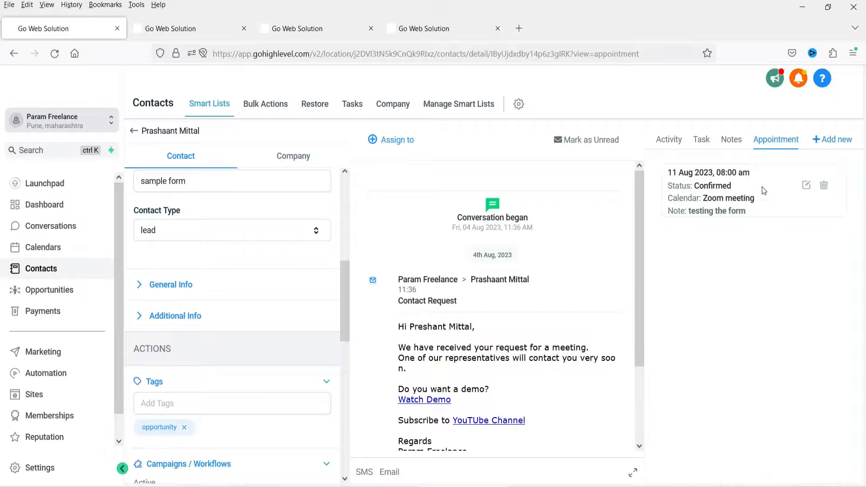
click(830, 140)
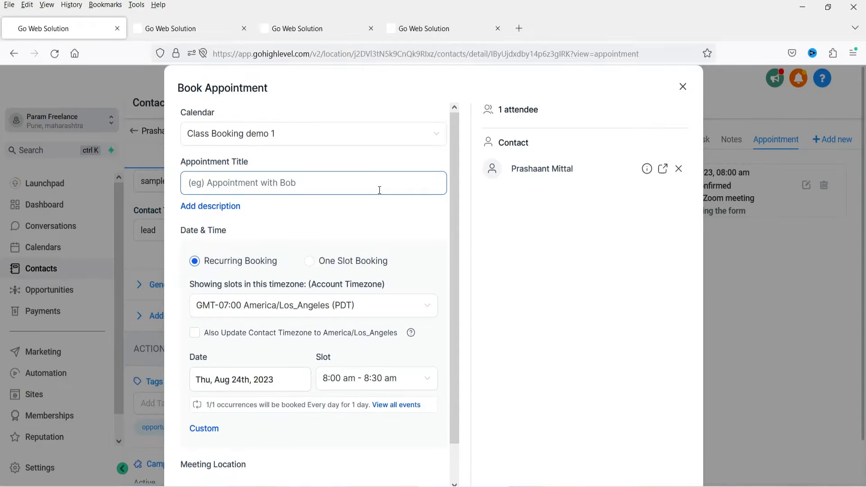
click(683, 86)
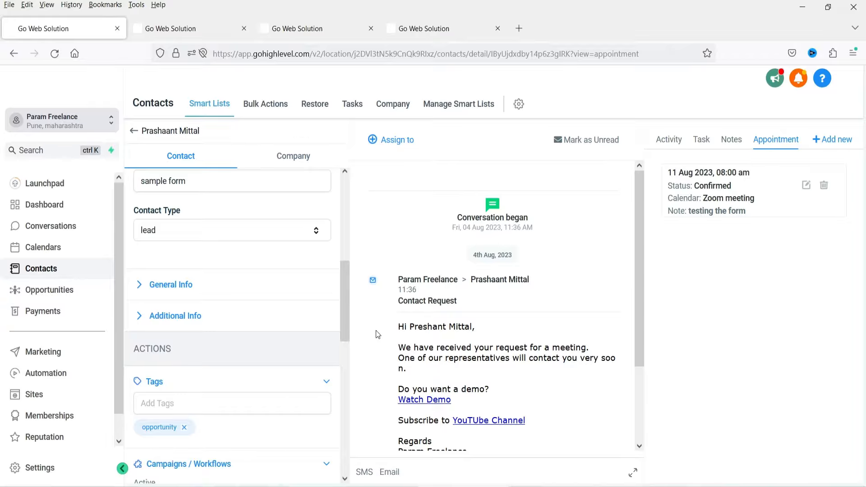
Return to the contacts list and open the pipeline change form for all contacts
click(135, 131)
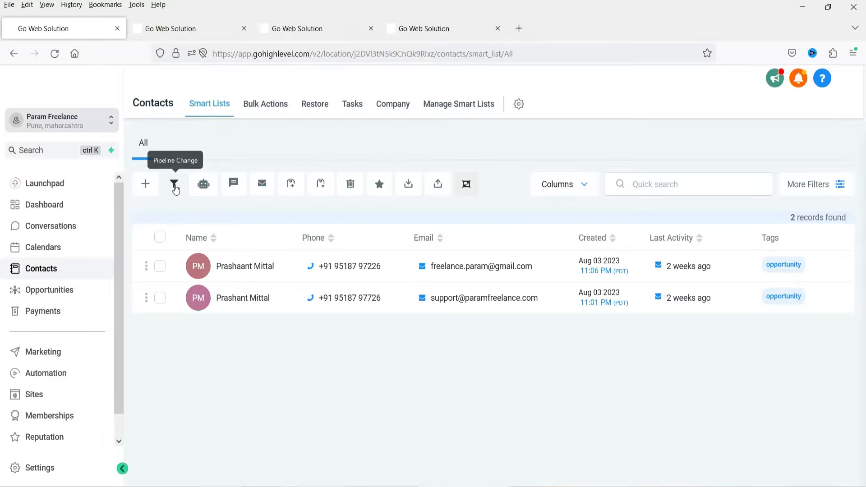
click(160, 238)
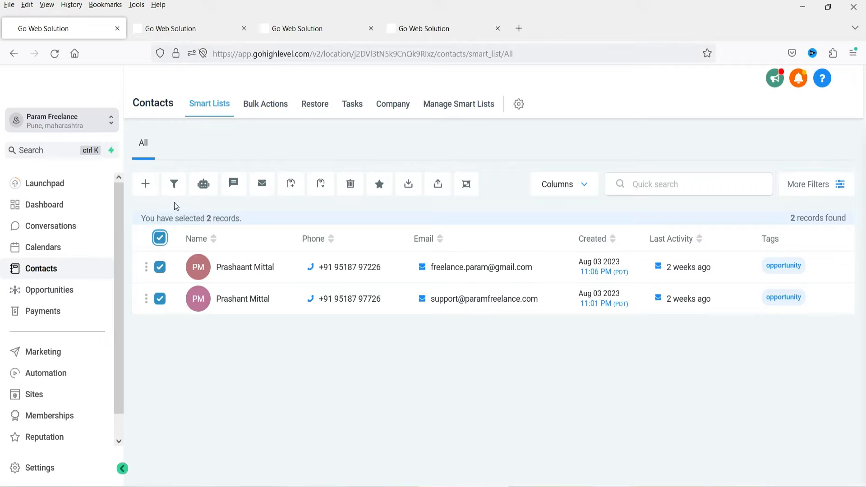
click(174, 185)
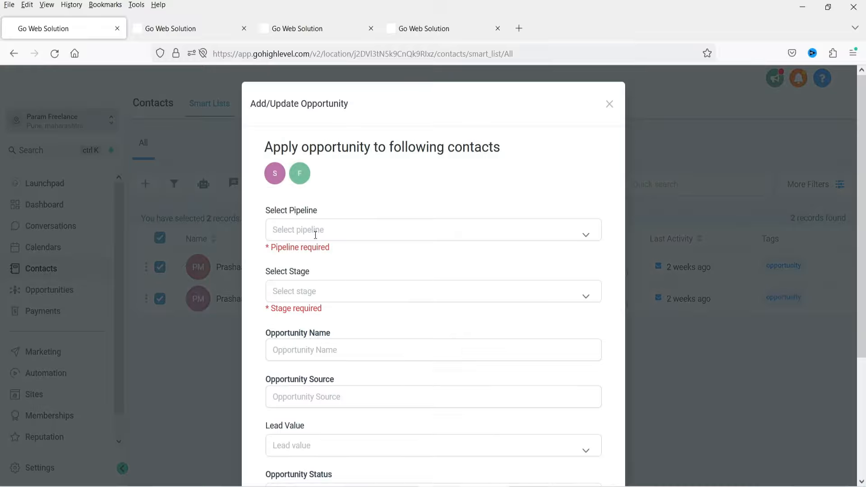
Set the opportunity's pipeline to Sales Pipeline and its stage to New Lead
click(440, 236)
click(429, 274)
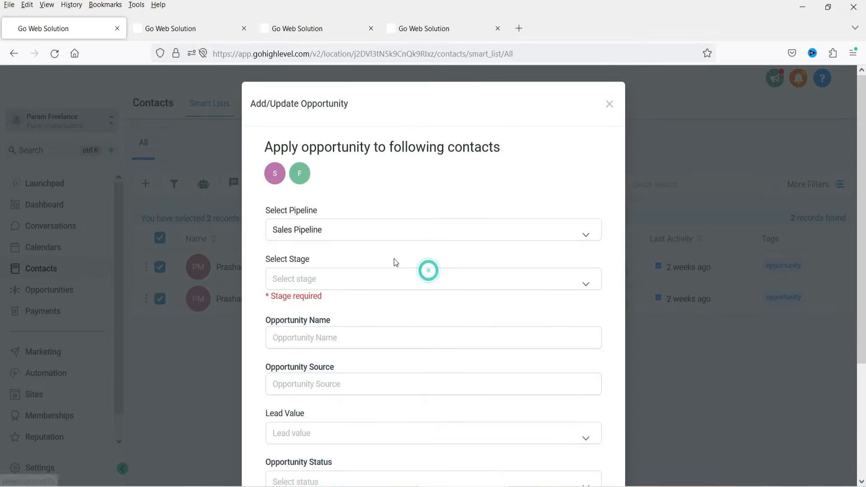
click(384, 280)
click(378, 333)
Look over the remaining opportunity fields, including source, lead value and status, and close the form without applying it
scroll(392, 293, down, 3)
click(410, 256)
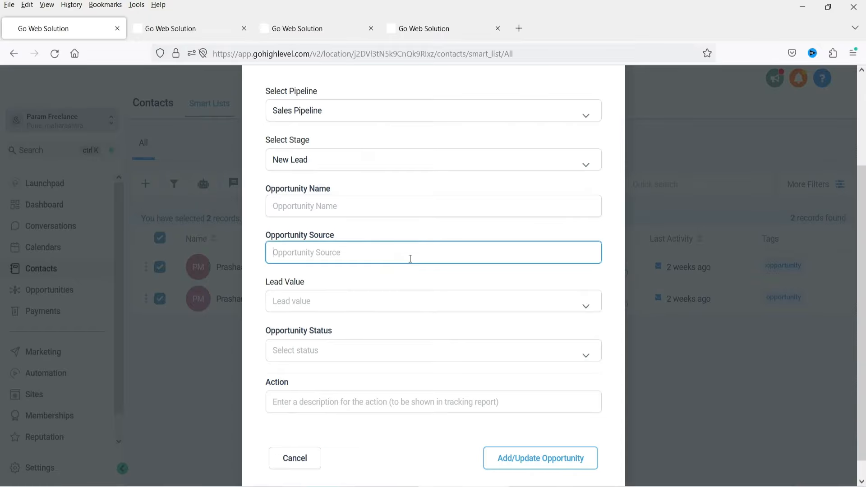
click(400, 299)
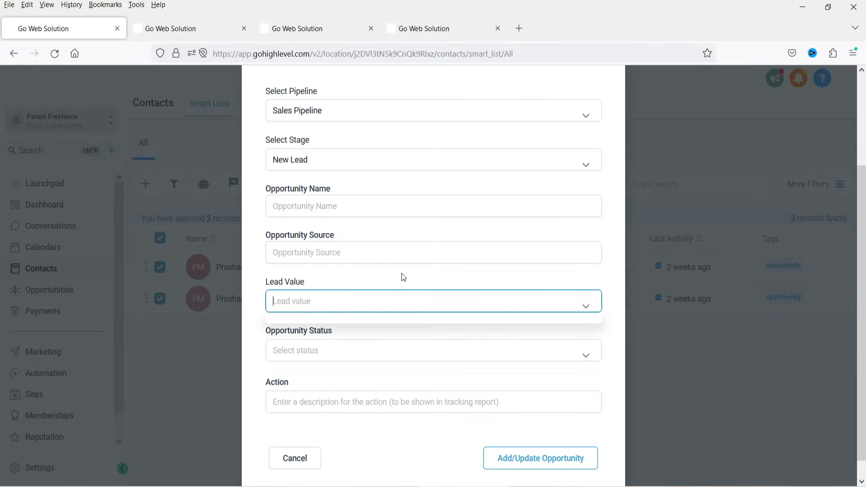
scroll(402, 273, down, 1)
scroll(403, 269, up, 3)
scroll(550, 374, down, 2)
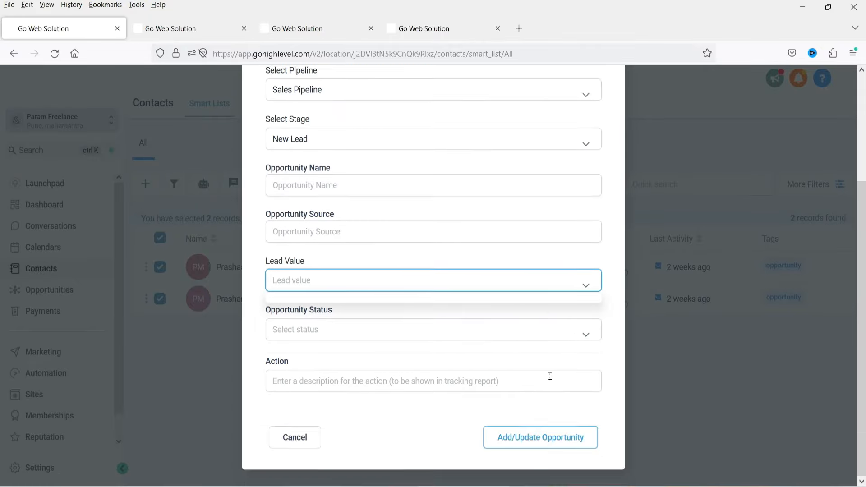
scroll(563, 325, up, 3)
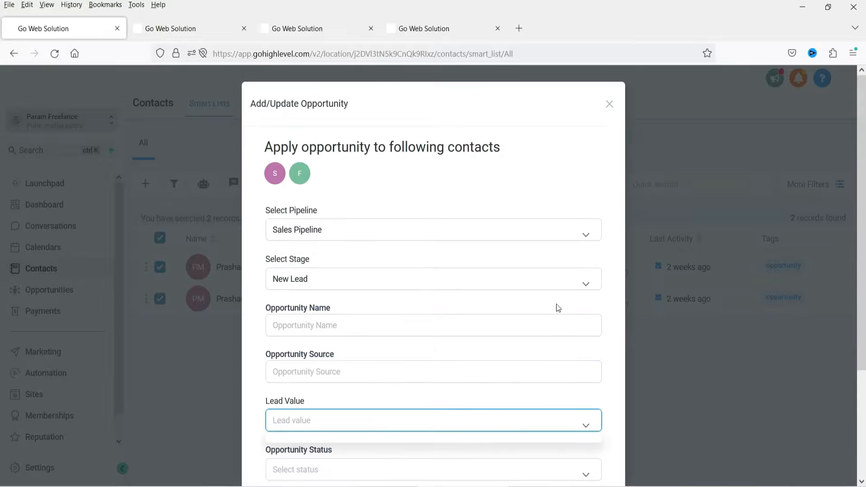
click(625, 113)
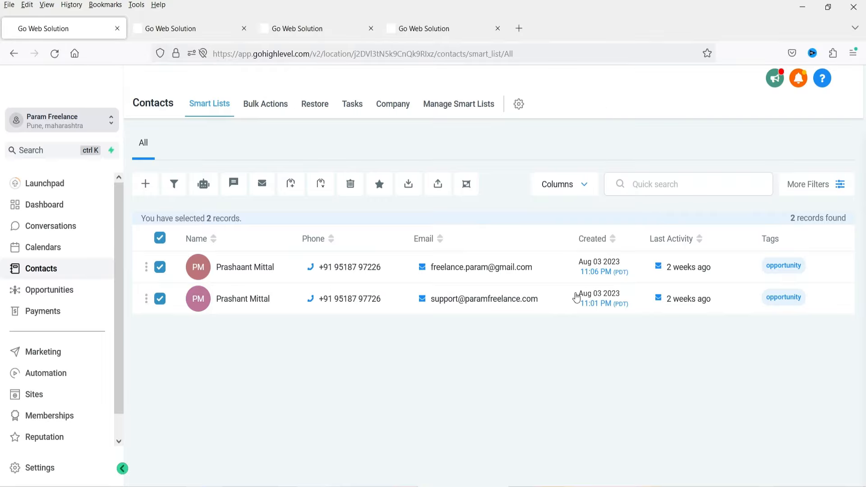
Reselect all contacts, set the bulk workflow addition to Workflow - Go High Level Help, and close the form without adding them
click(159, 238)
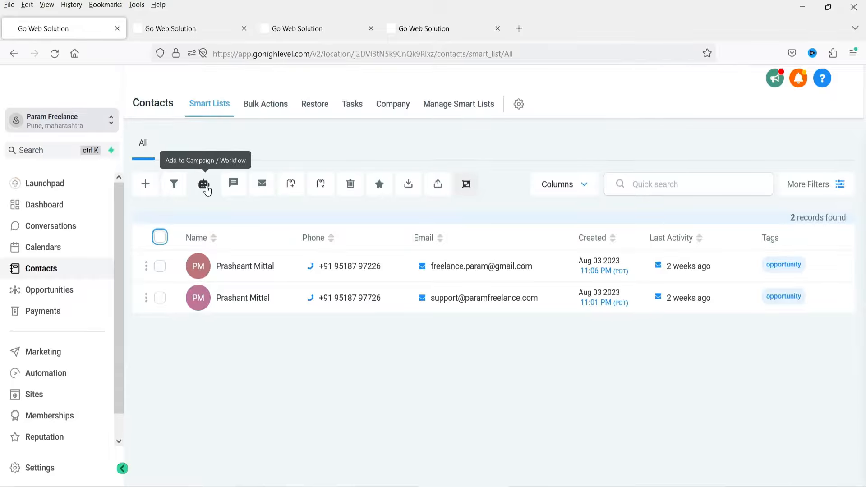
click(161, 237)
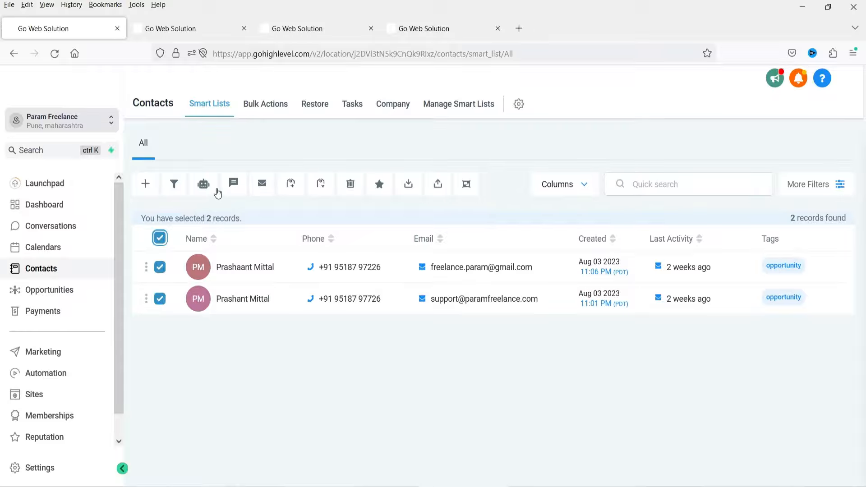
click(203, 184)
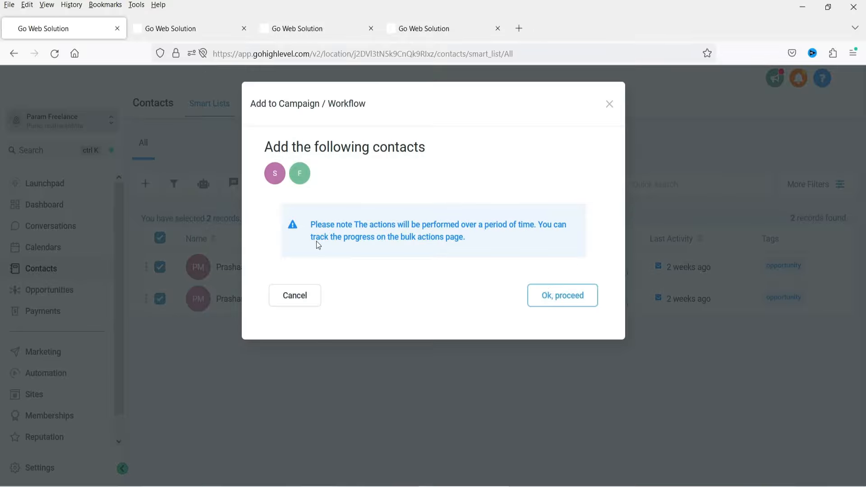
click(563, 294)
click(370, 229)
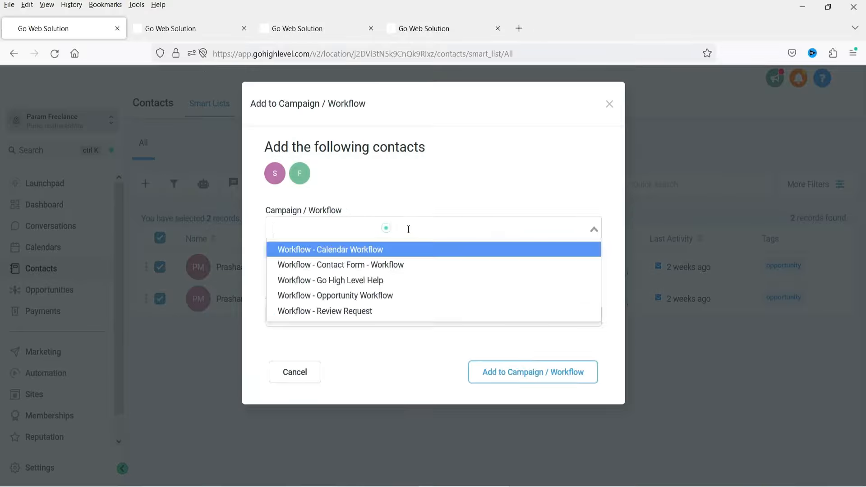
click(470, 288)
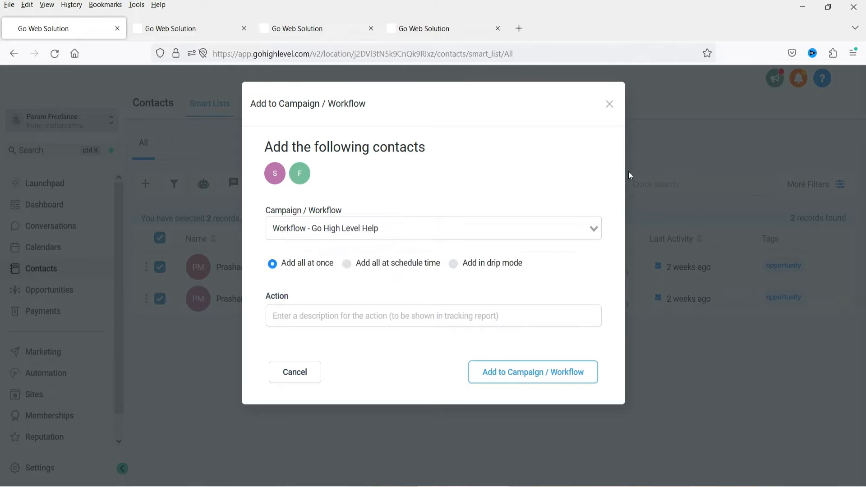
click(609, 105)
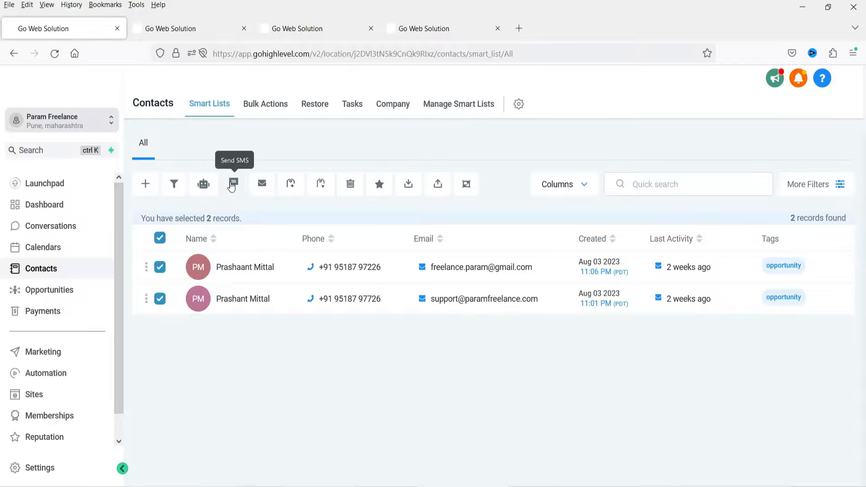
Deselect and reselect the first contact, open the bulk SMS form to view its sending options, and close it unsent
click(160, 268)
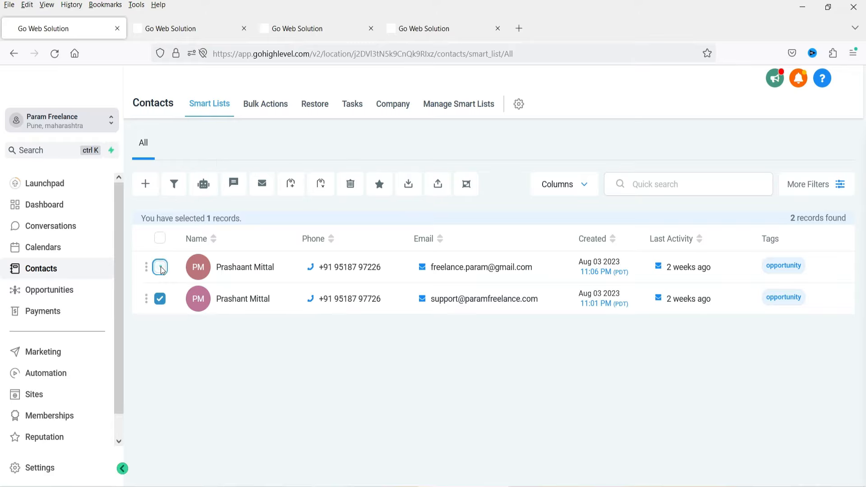
click(161, 268)
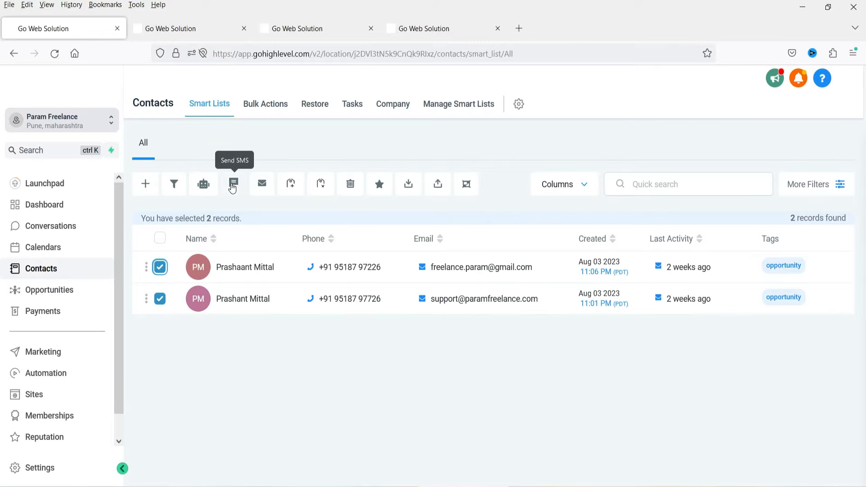
click(233, 186)
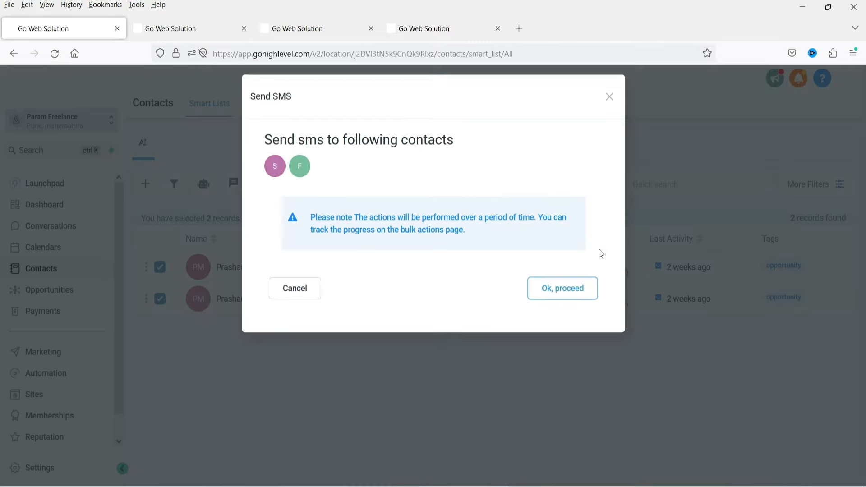
click(577, 294)
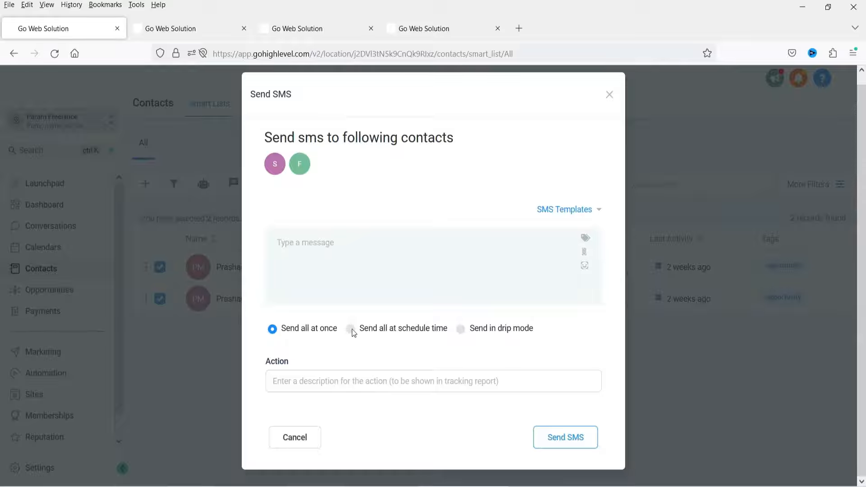
click(609, 94)
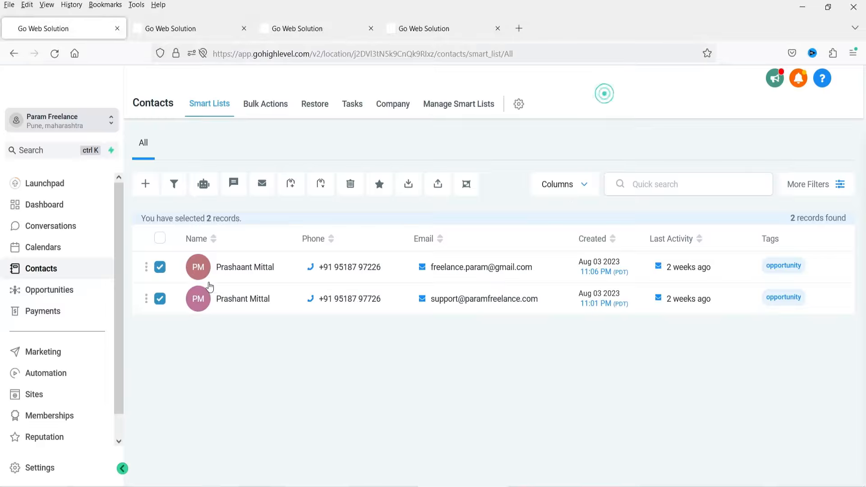
Open the bulk email form for the selected contacts, look over its template, message and sending options, and close it unsent
click(262, 185)
click(565, 298)
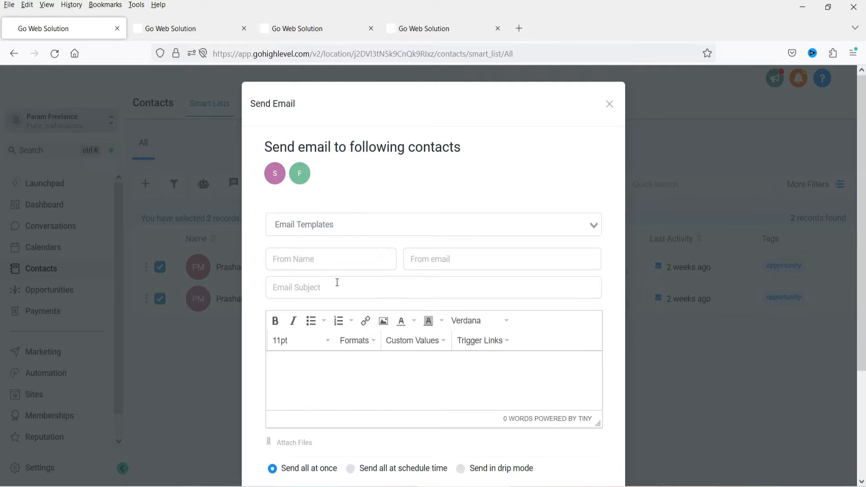
scroll(406, 315, down, 3)
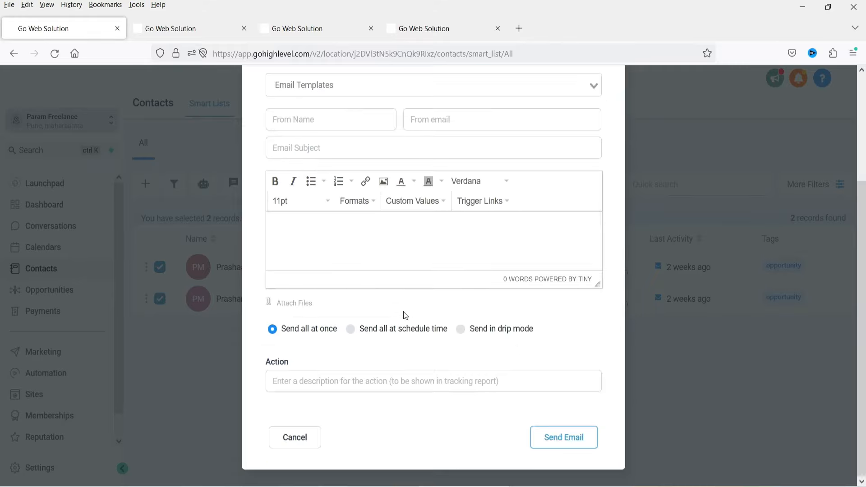
scroll(620, 148, up, 3)
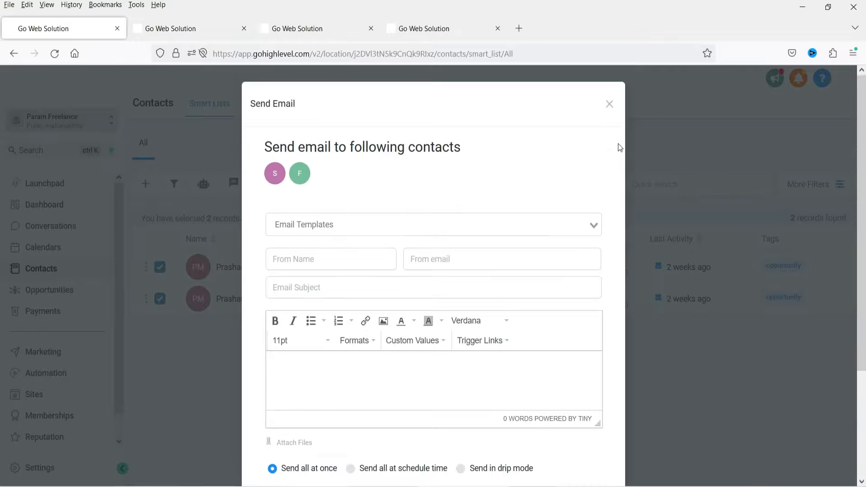
click(609, 104)
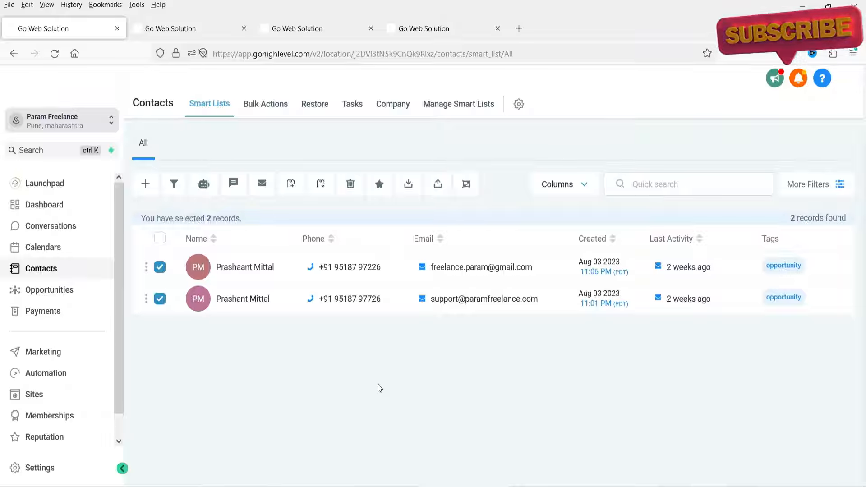
Export the selected contacts up to the CSV file save prompt and cancel saving the file
click(411, 185)
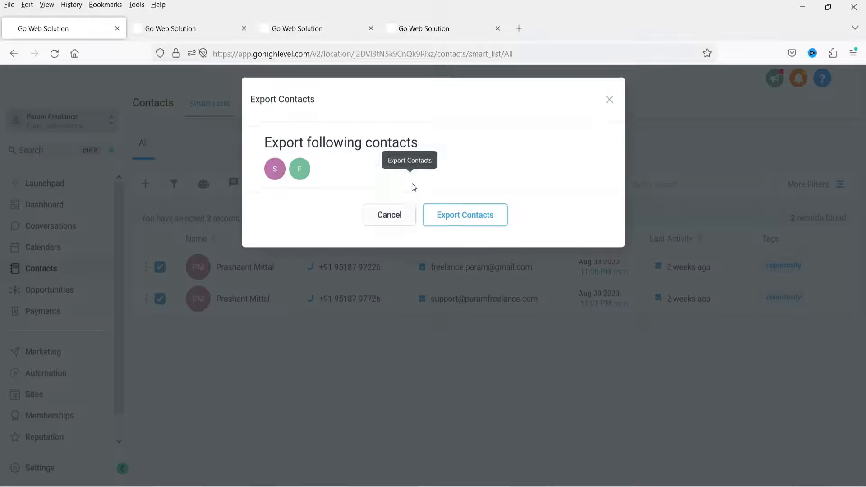
click(466, 221)
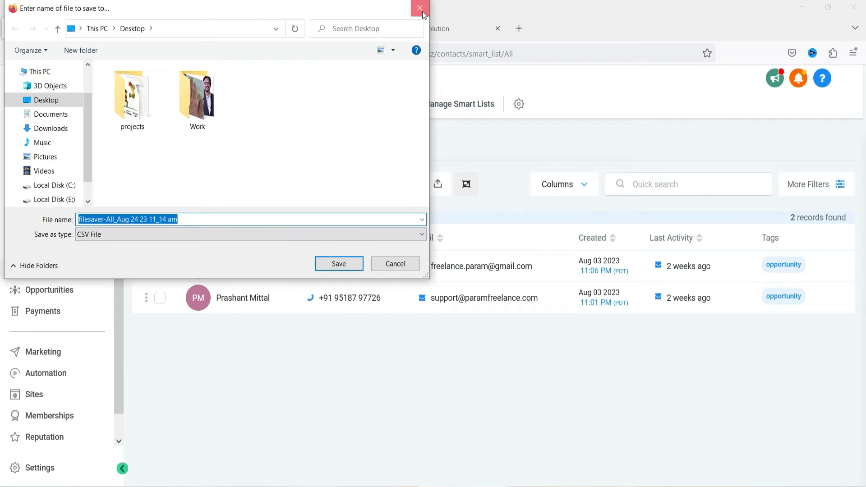
click(395, 264)
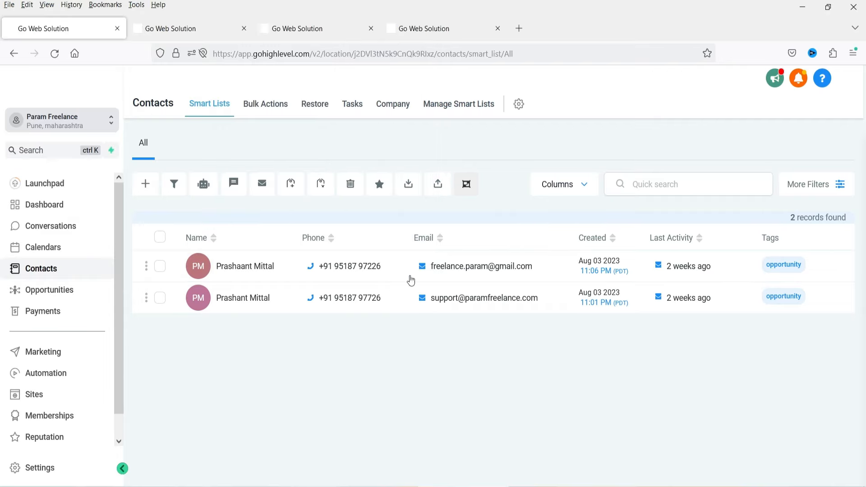
Open the contact import form, examine the supported file types for upload, and cancel the import
click(437, 184)
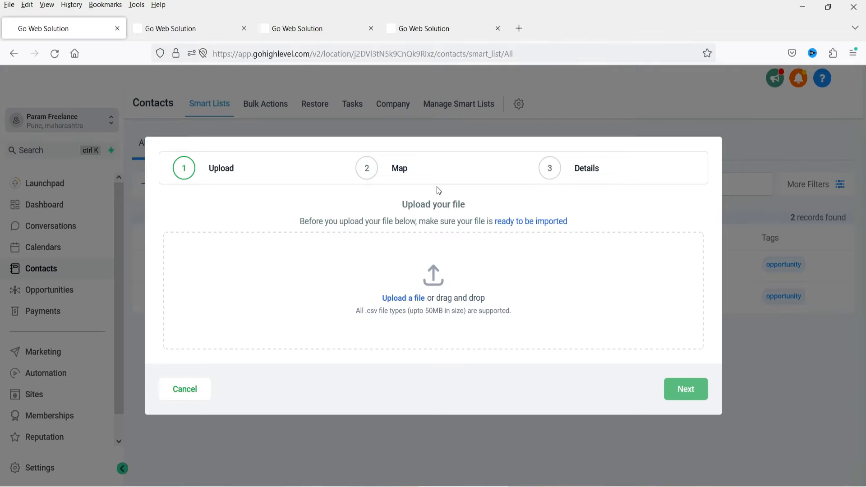
drag(365, 310, 406, 311)
click(482, 322)
click(194, 392)
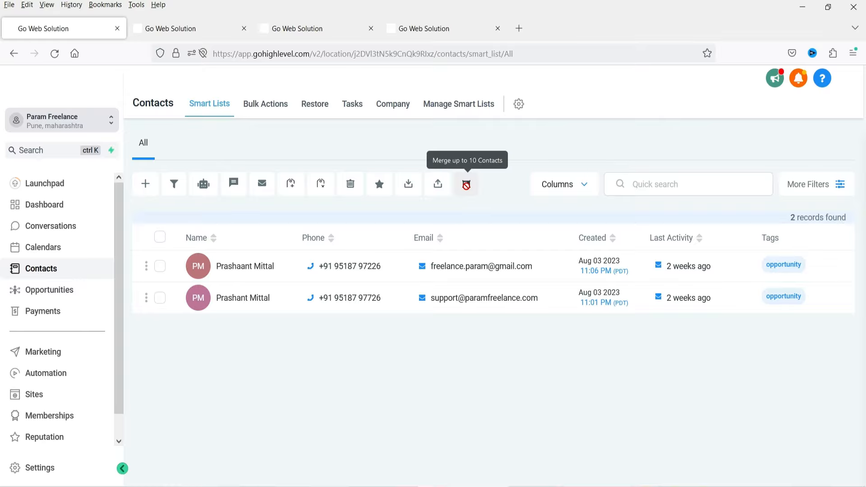
View the column choices available for the contacts list and close them
click(579, 187)
click(582, 184)
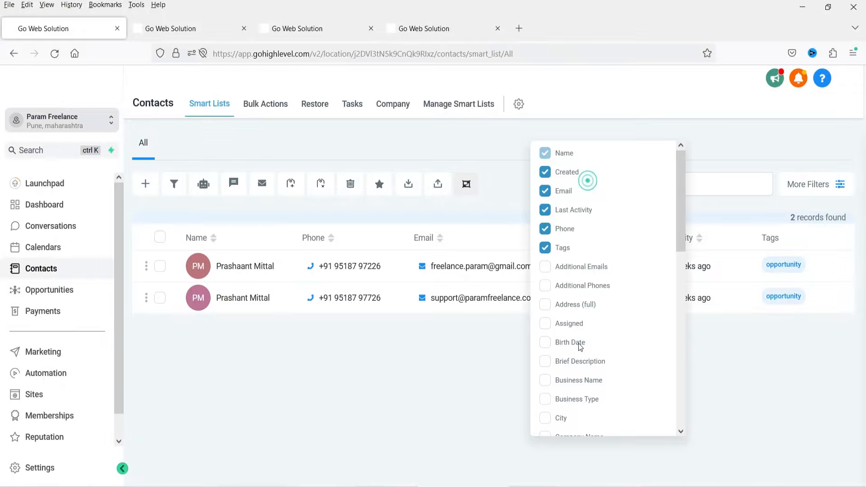
click(404, 390)
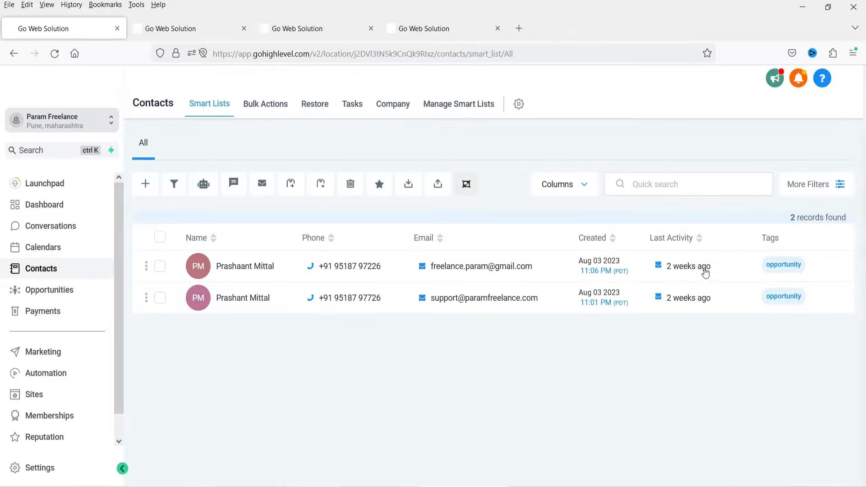
Look through the available columns and add the Service Required column to the contacts list
click(580, 185)
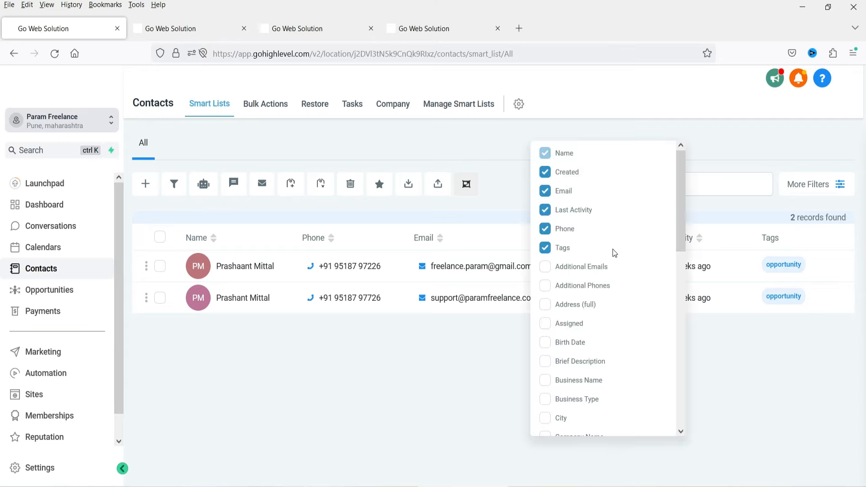
scroll(611, 251, down, 5)
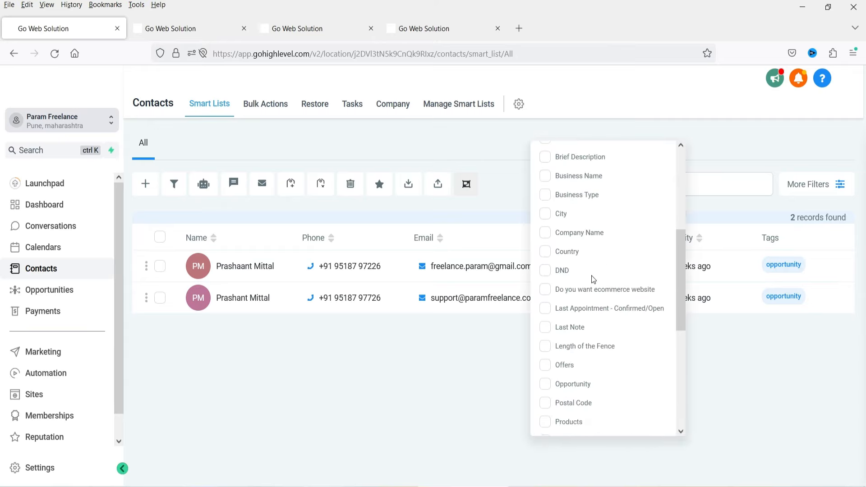
scroll(591, 280, down, 5)
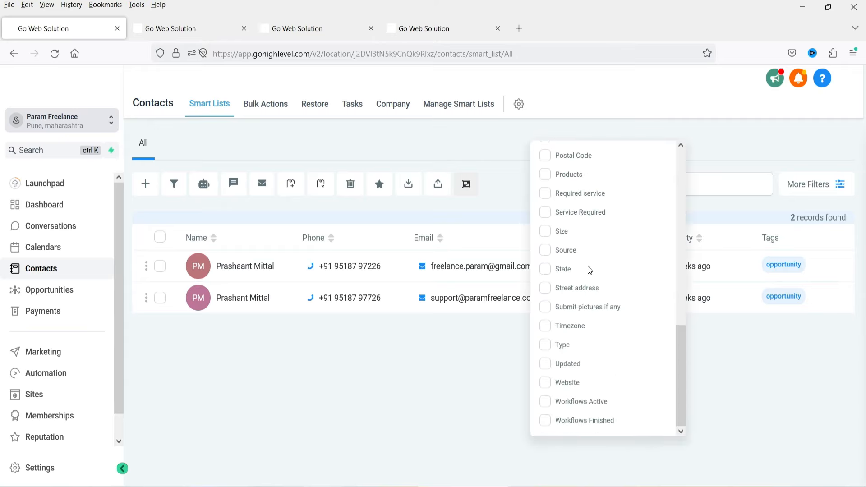
scroll(667, 291, up, 2)
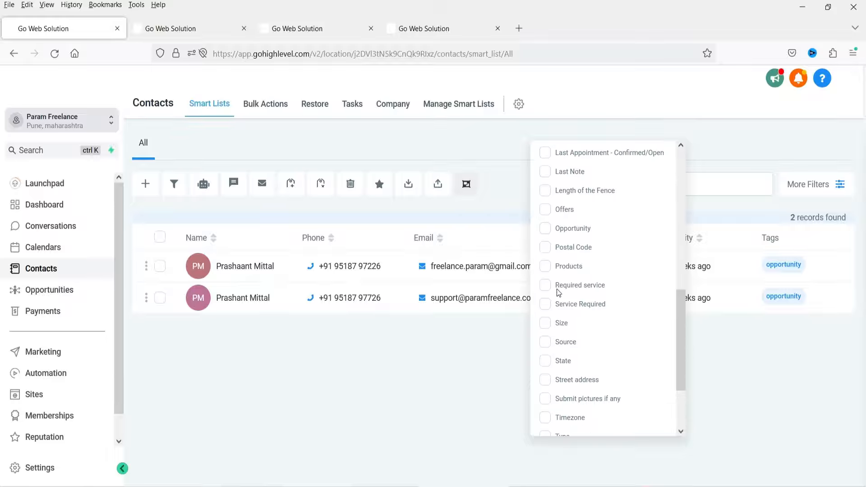
click(544, 303)
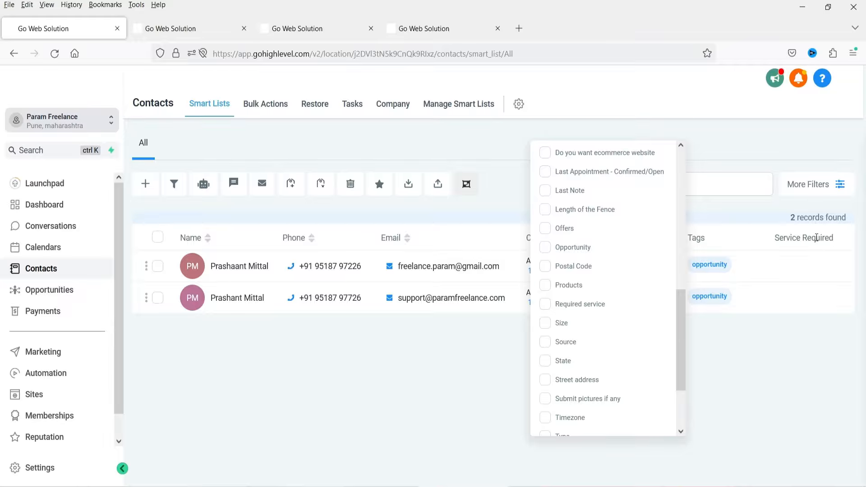
Remove the Service Required and Tags columns from the contacts list and show the Postal Code column
scroll(619, 305, up, 5)
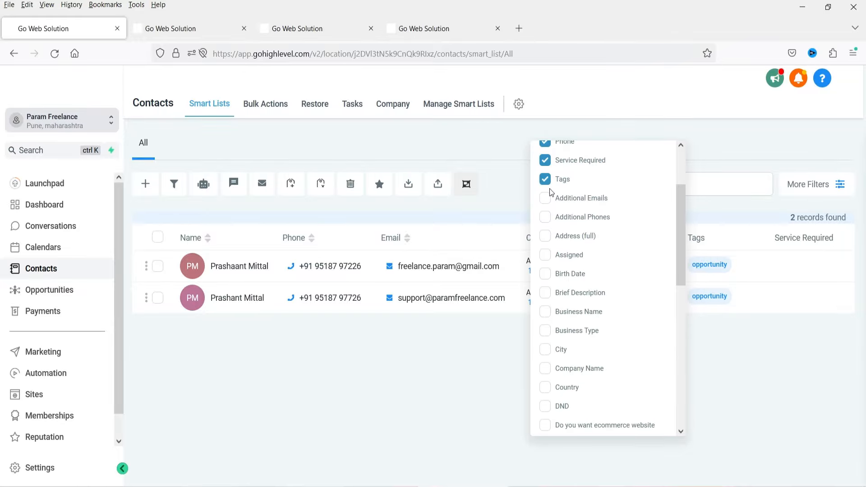
click(545, 161)
click(545, 160)
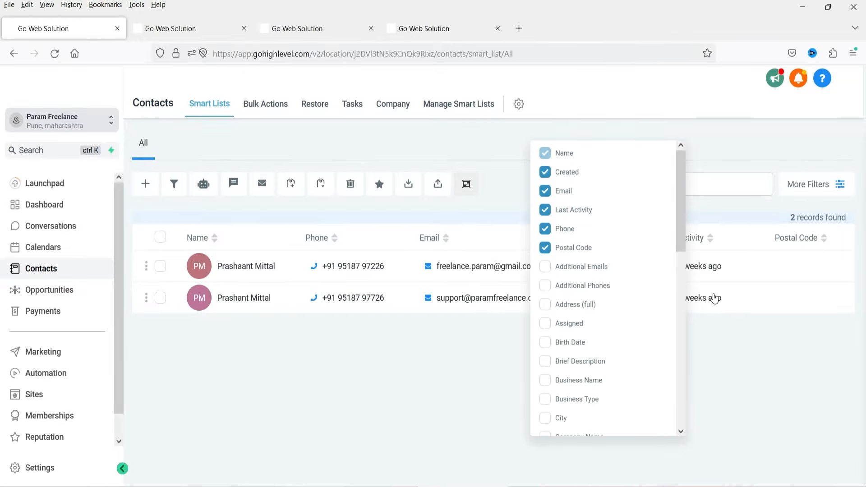
click(730, 412)
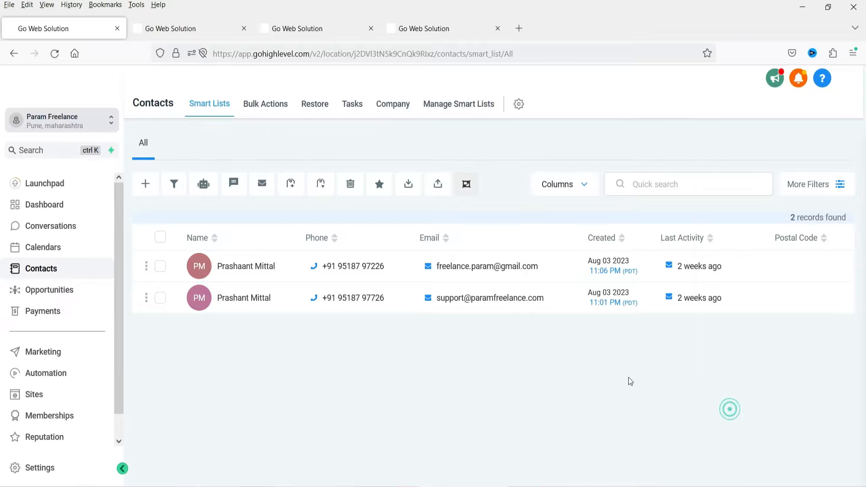
Look through the additional contact filters, including the most used and contact information ones, and close them without applying any
click(840, 191)
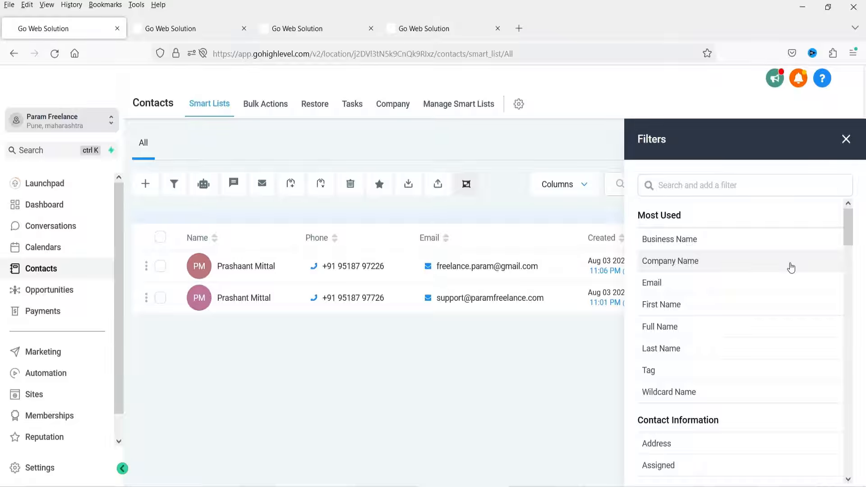
scroll(784, 280, down, 3)
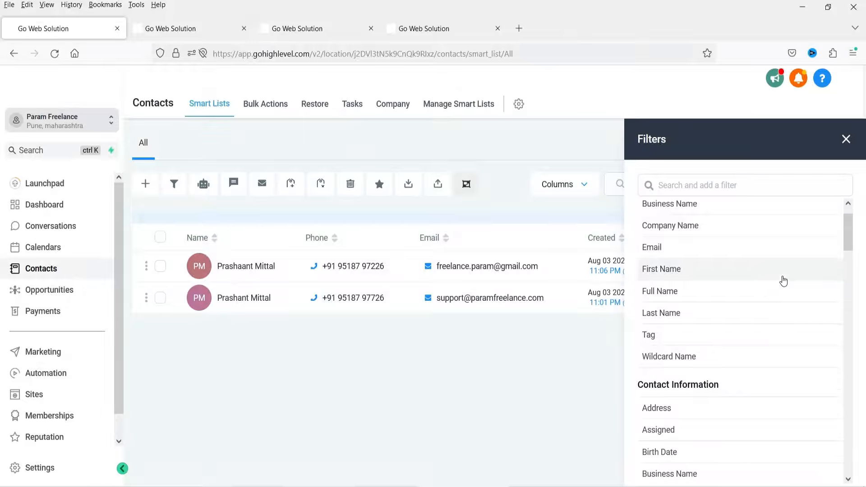
scroll(783, 280, down, 9)
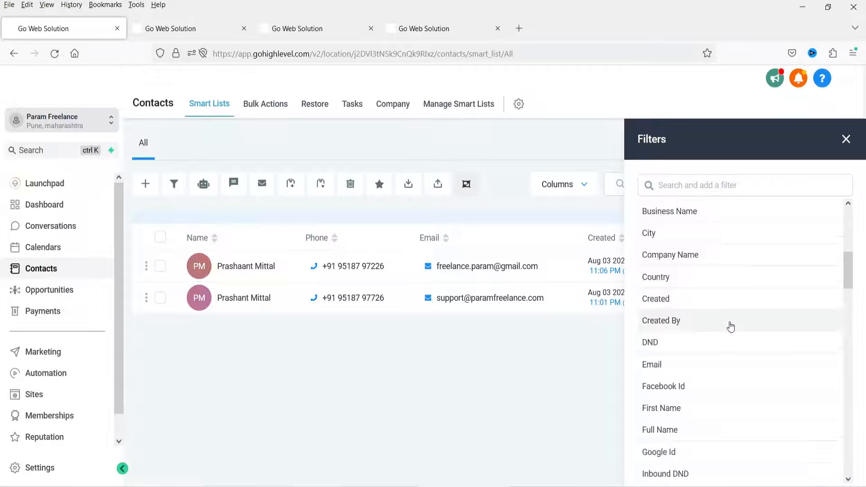
scroll(717, 352, down, 9)
click(454, 433)
Search the contacts list by part of a contact's name and clear the search
click(668, 177)
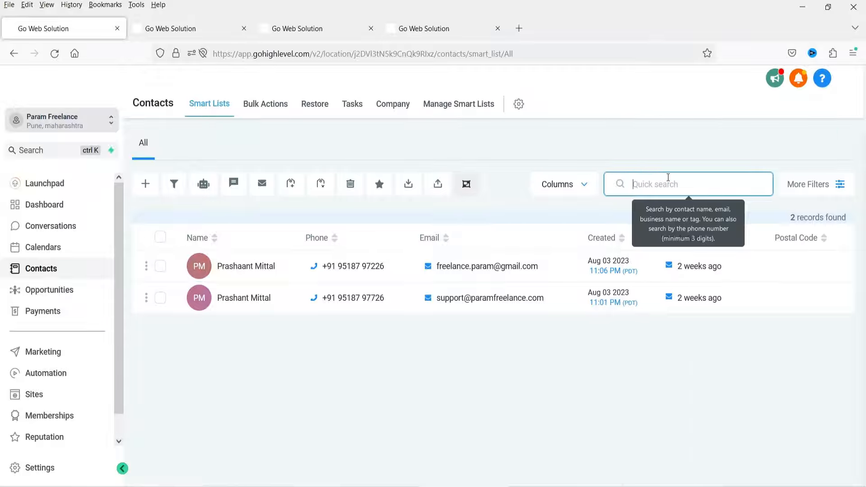
text(prash)
click(760, 184)
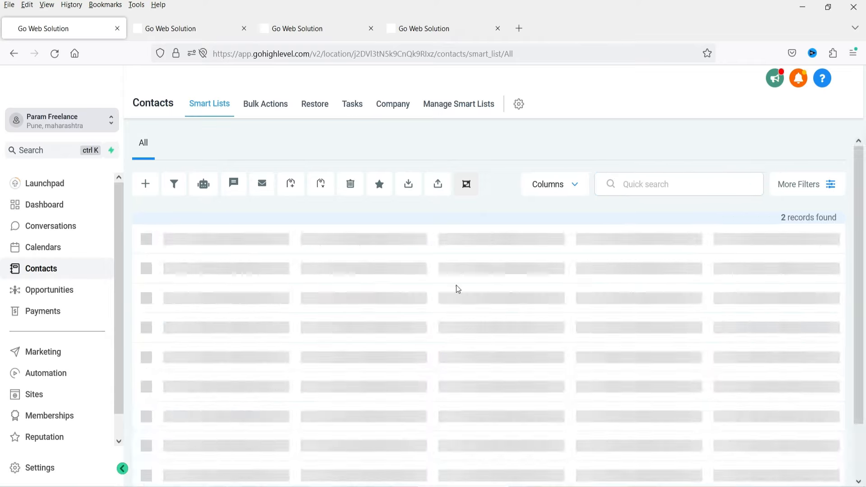
Look through the contacts area's bulk action history, restore, tasks, company and smart list management pages, then return to the smart lists
click(266, 106)
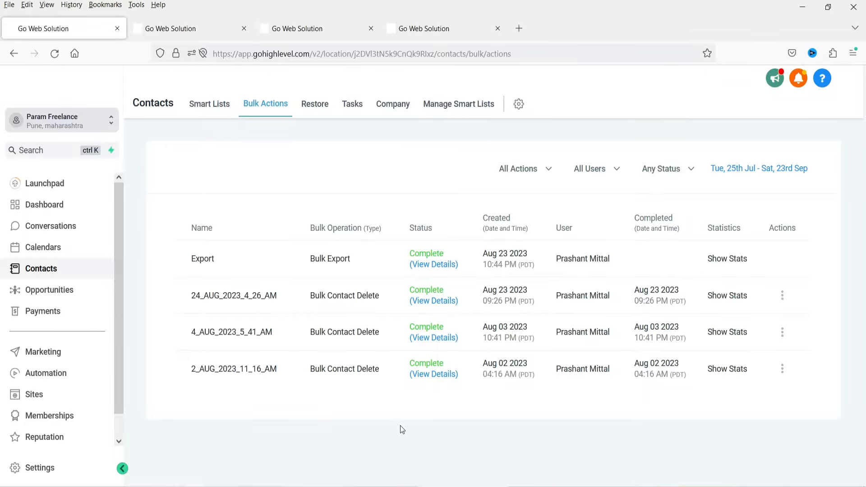
click(315, 104)
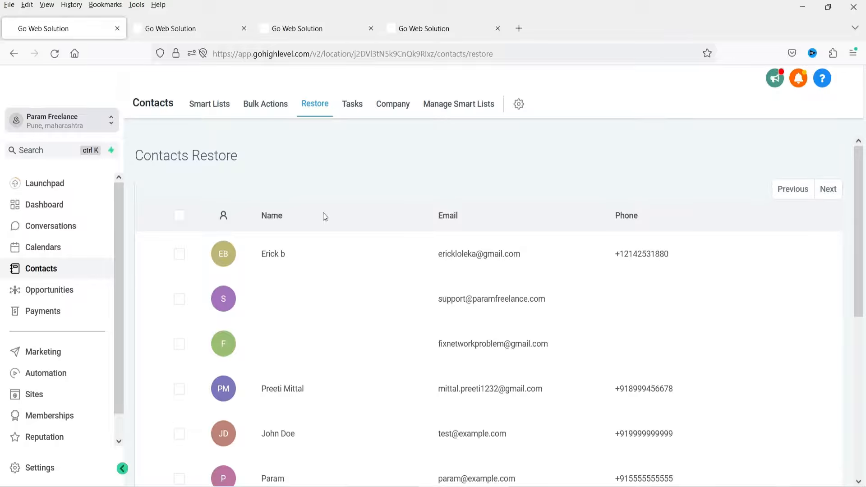
click(353, 112)
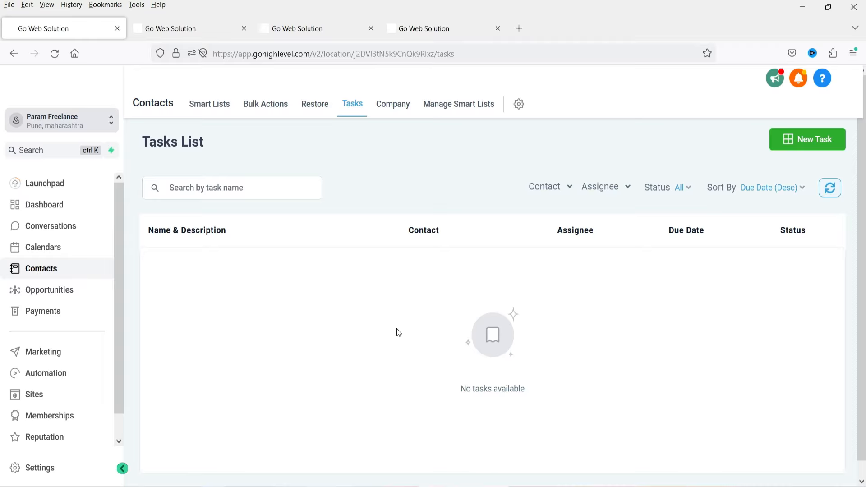
click(392, 104)
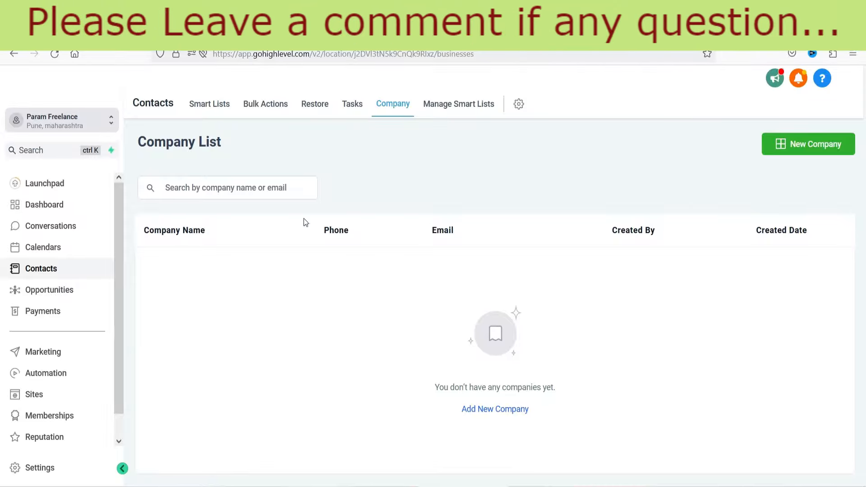
click(446, 108)
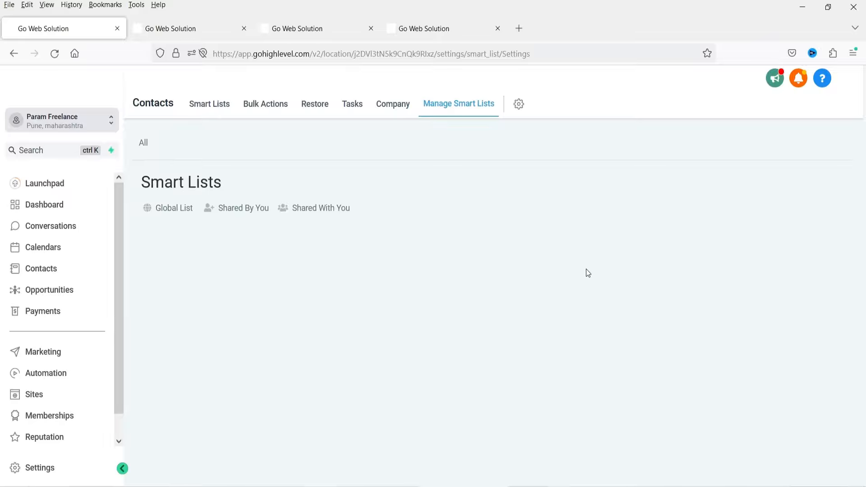
click(212, 105)
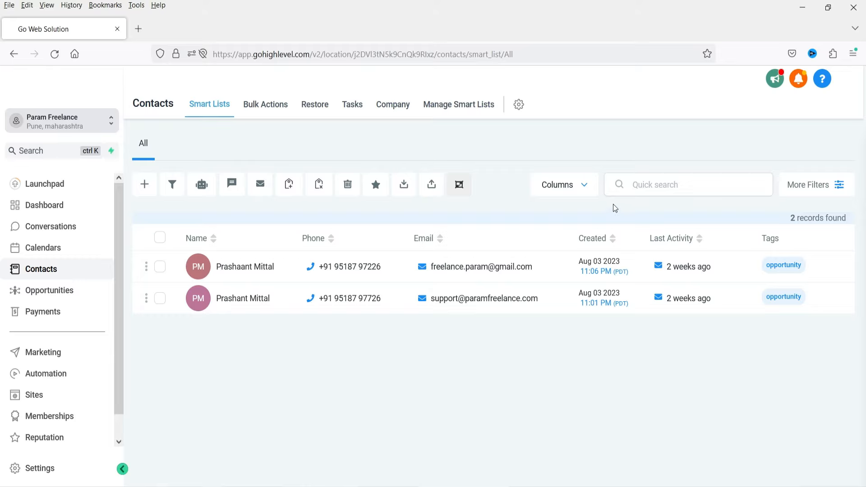
Start a new contact and enter the contact's first name, last name and e-mail address
click(145, 190)
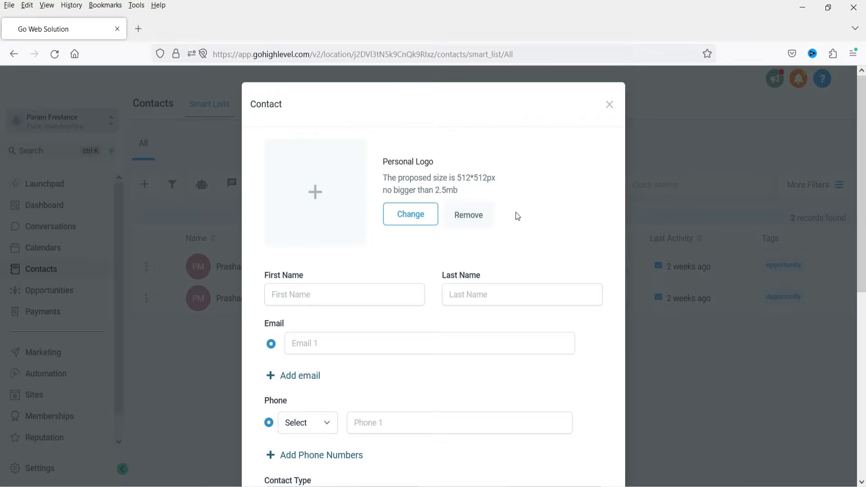
click(388, 294)
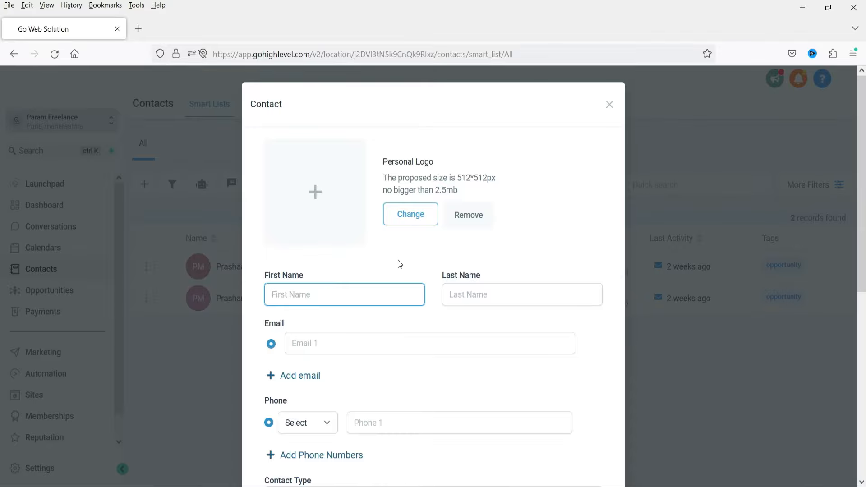
text(John)
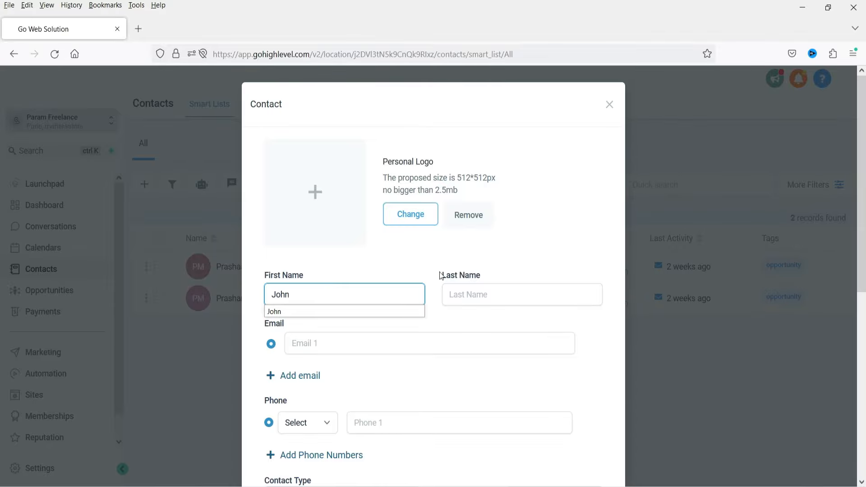
click(471, 292)
text(Doe)
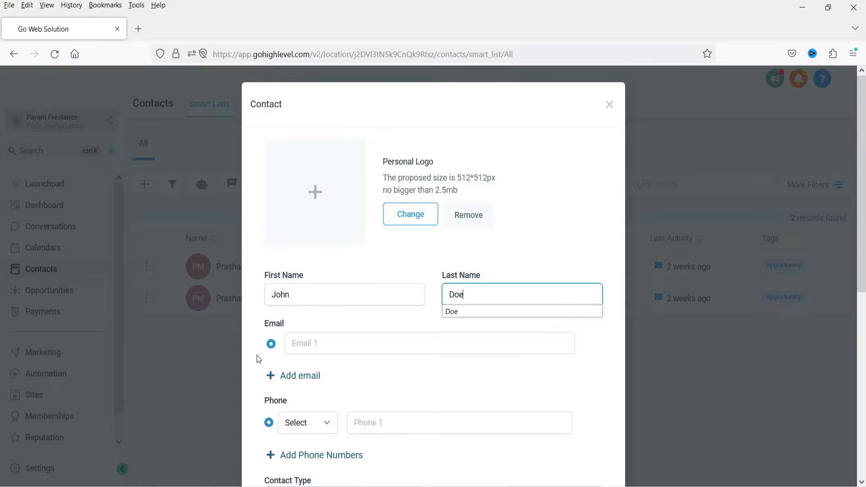
click(307, 346)
text(jo)
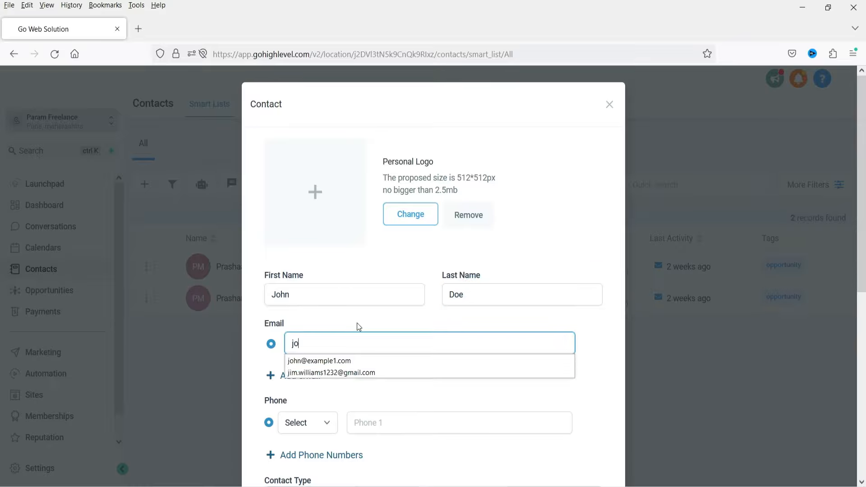
text(hn1@example.com)
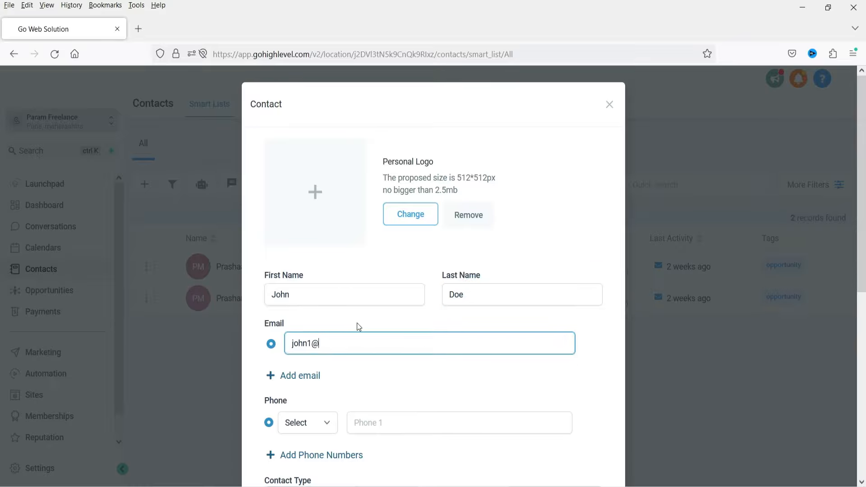
Fill in the new contact's phone number and set its type to Mobile
scroll(366, 320, down, 3)
scroll(366, 321, down, 1)
click(391, 243)
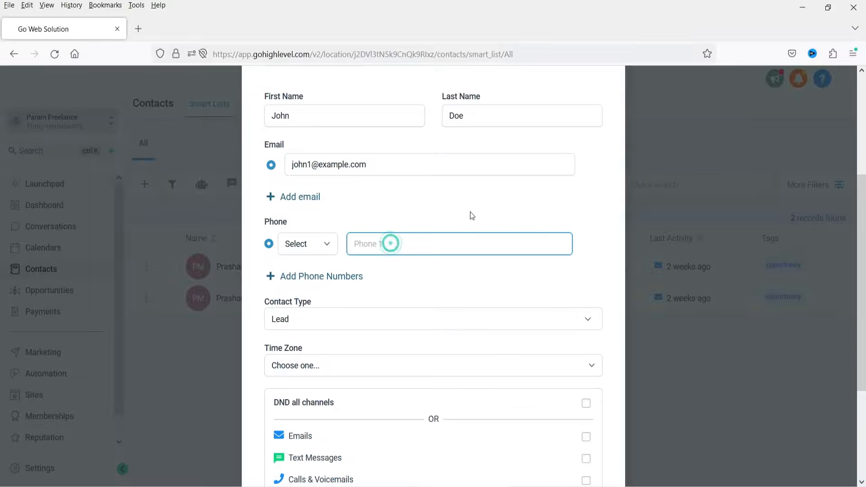
text(99999 99999)
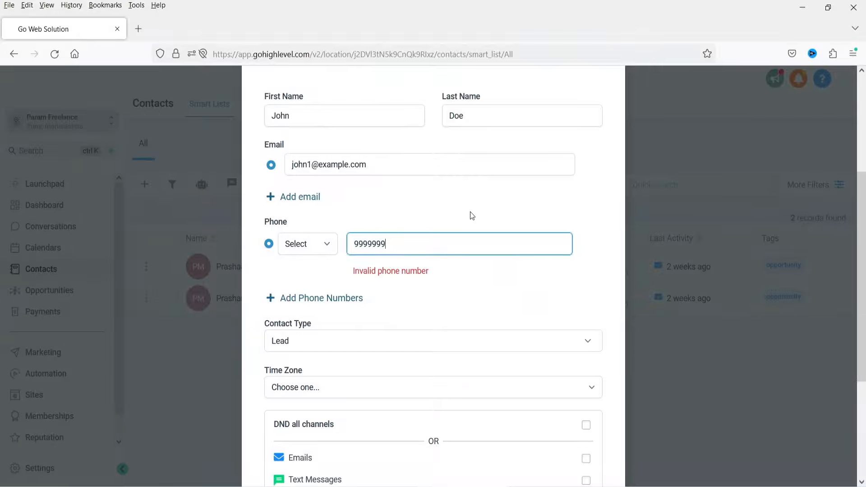
click(300, 251)
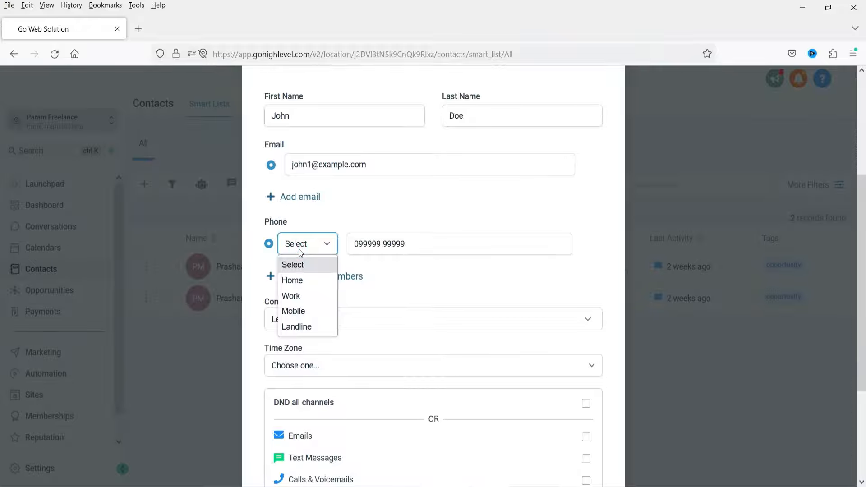
click(294, 311)
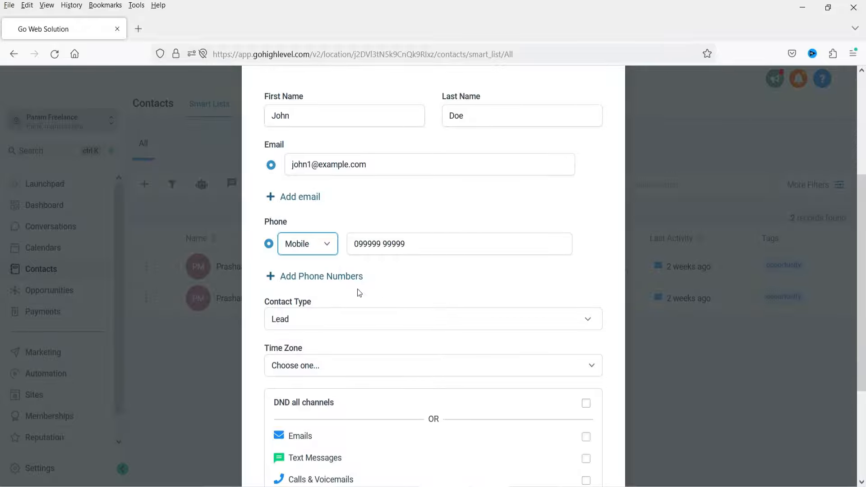
Add a second phone number entry to the new contact and remove it again
click(346, 280)
click(347, 282)
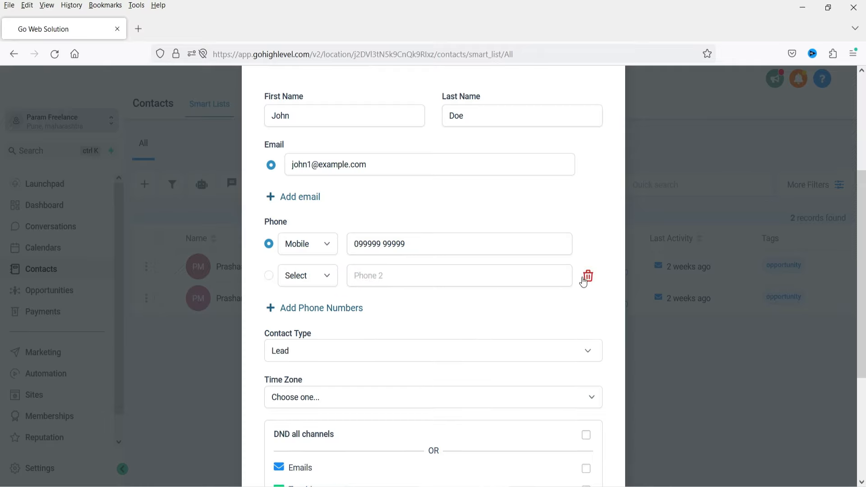
click(586, 277)
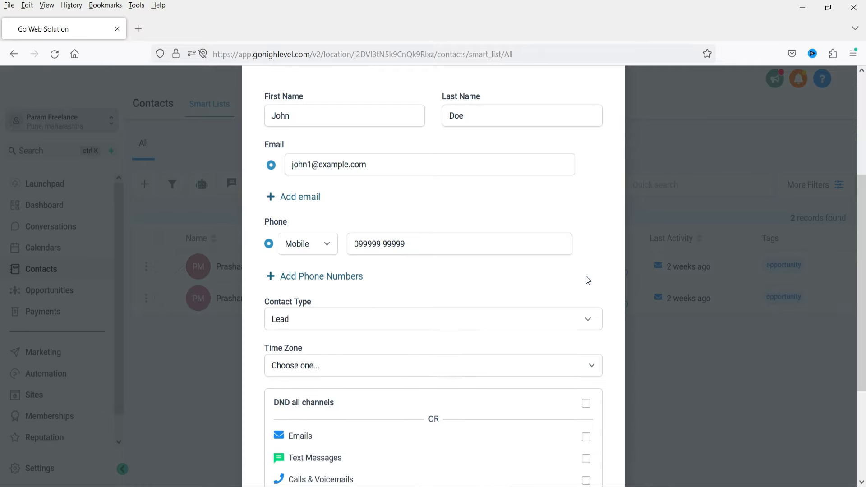
Keep Lead as the contact type, look over the remaining form options and save the new contact
scroll(479, 244, down, 3)
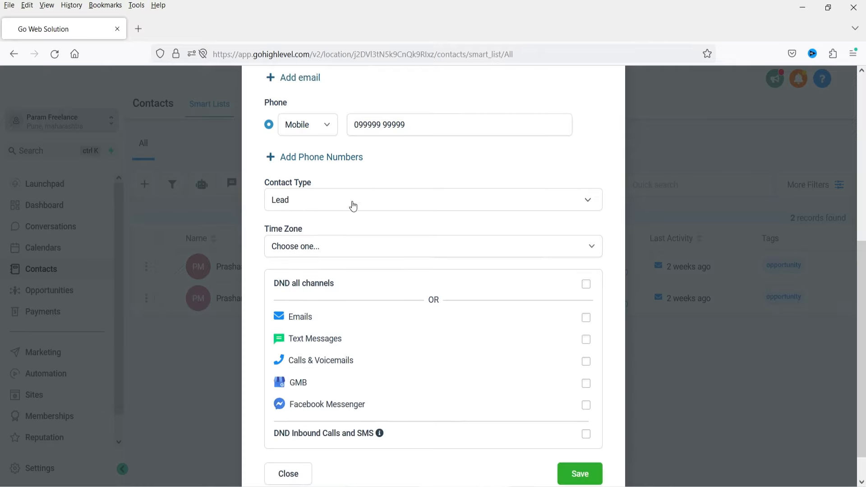
click(345, 199)
click(386, 171)
scroll(349, 248, down, 1)
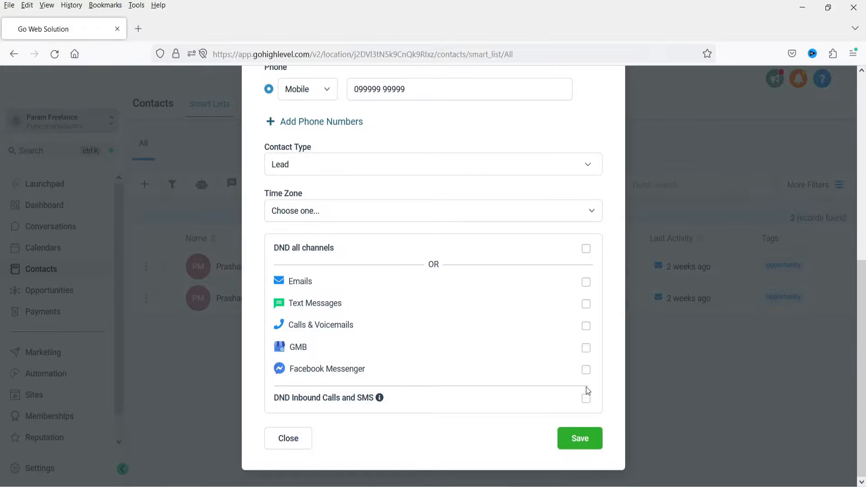
scroll(526, 464, up, 8)
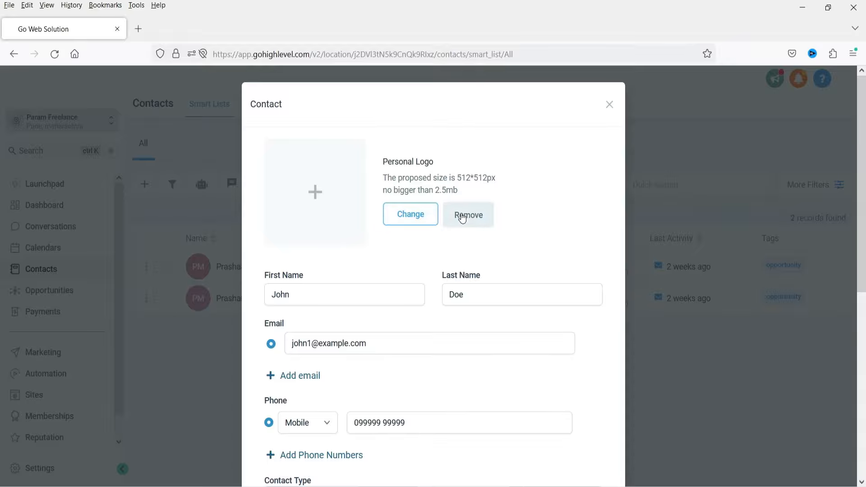
scroll(462, 217, down, 7)
click(566, 439)
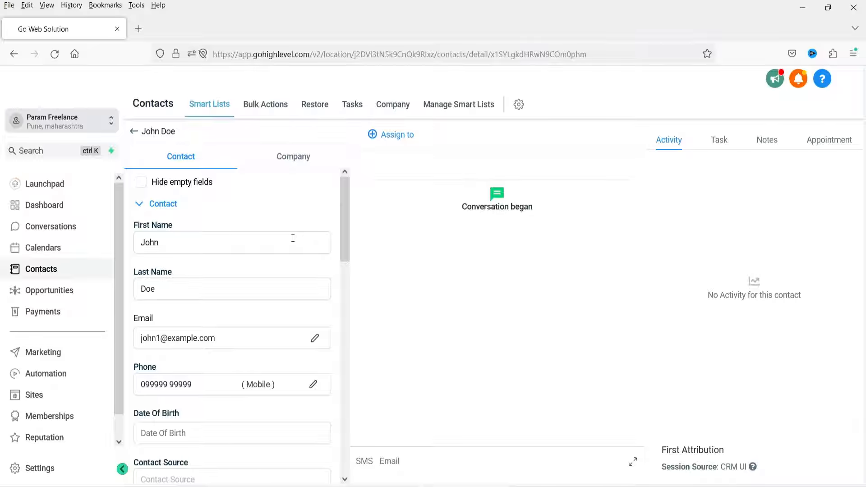
scroll(249, 258, down, 4)
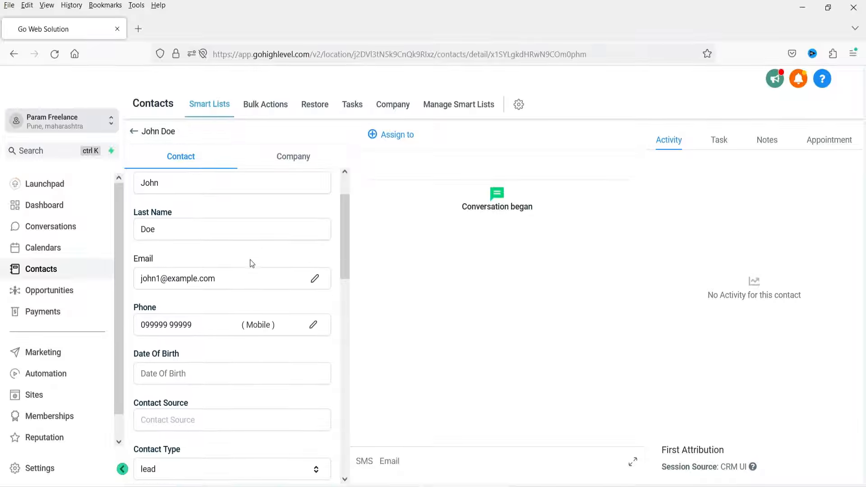
click(189, 261)
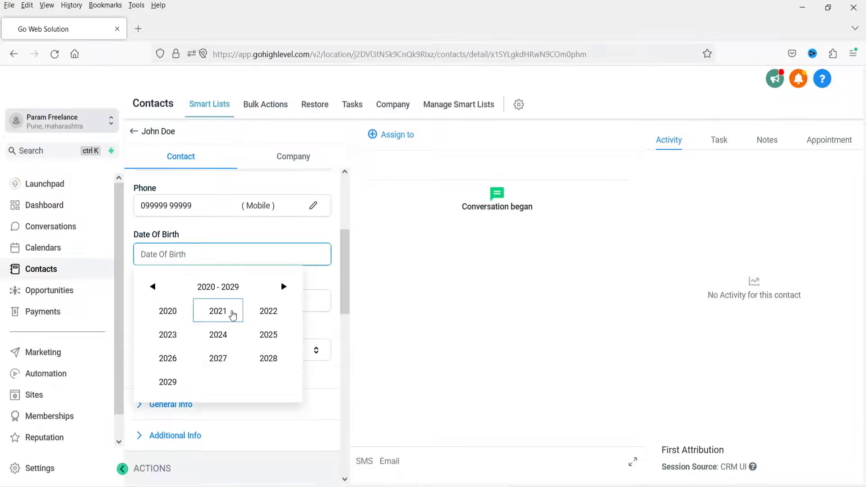
click(230, 311)
click(321, 282)
Set the new contact's source to "Manully added"
click(166, 303)
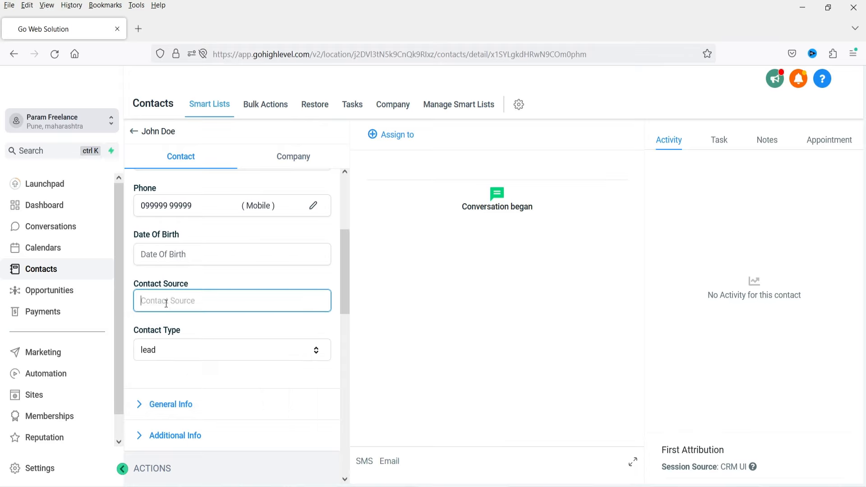
text(M)
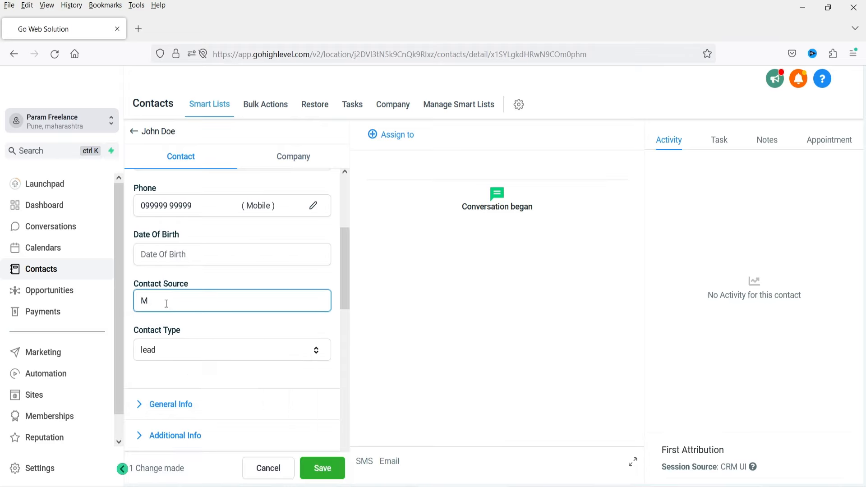
text(anully added)
Expand the contact's general info and look through its business, address, website and time zone fields
scroll(213, 297, down, 5)
scroll(210, 292, up, 3)
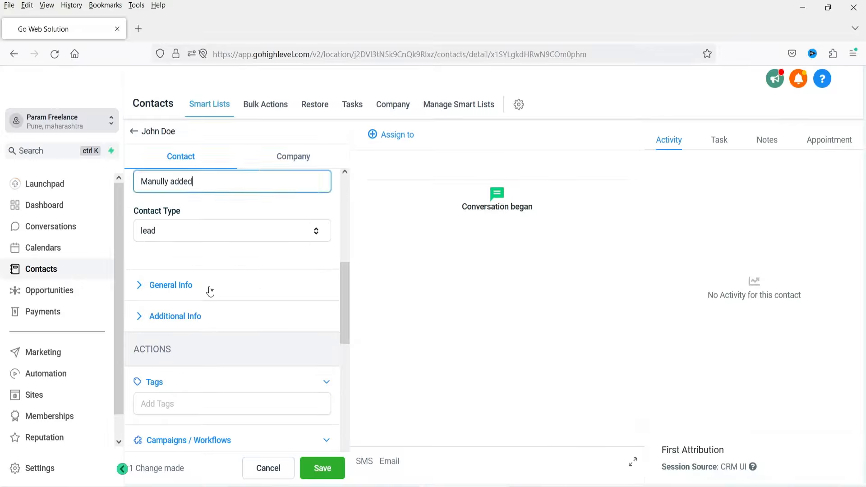
click(232, 291)
scroll(226, 275, down, 3)
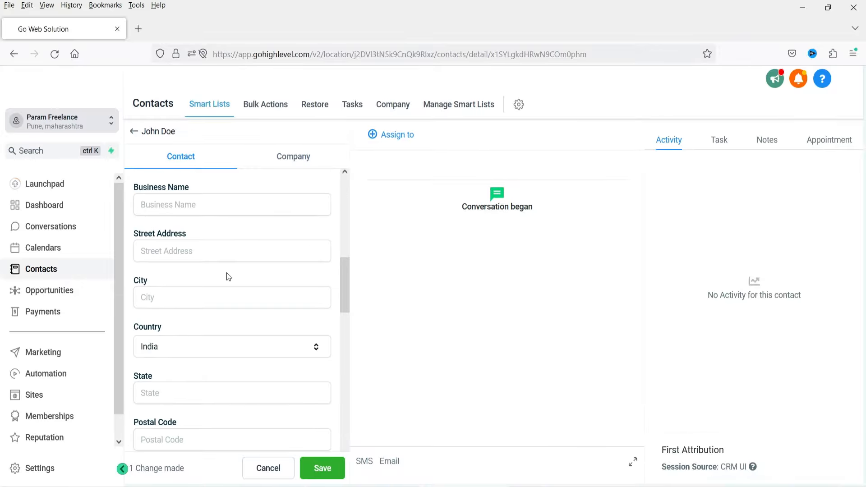
click(163, 197)
scroll(216, 287, down, 5)
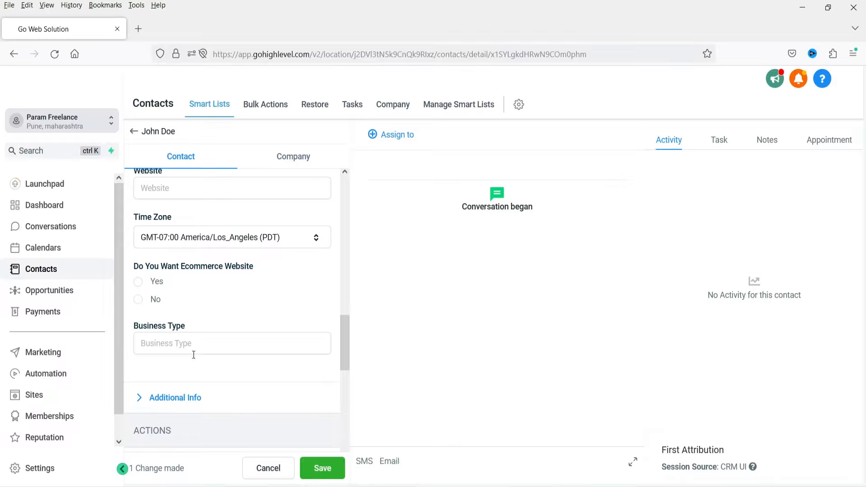
In the contact's additional info, set Required Service to Commercial, Size to 4 FT and Service Required to Car Diagnostic
click(184, 397)
scroll(238, 307, down, 4)
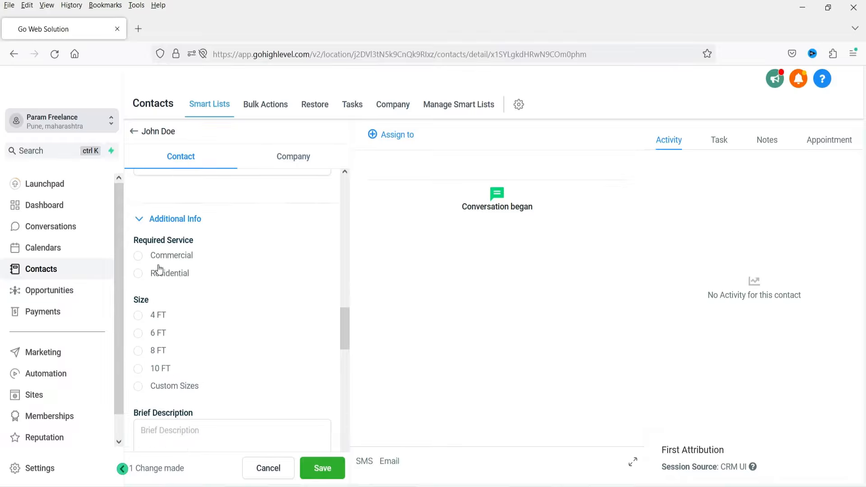
click(173, 262)
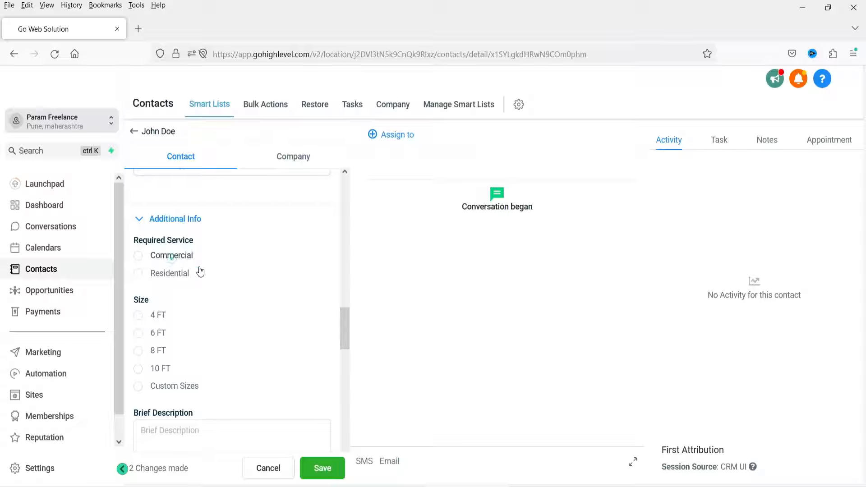
click(139, 315)
scroll(242, 261, down, 2)
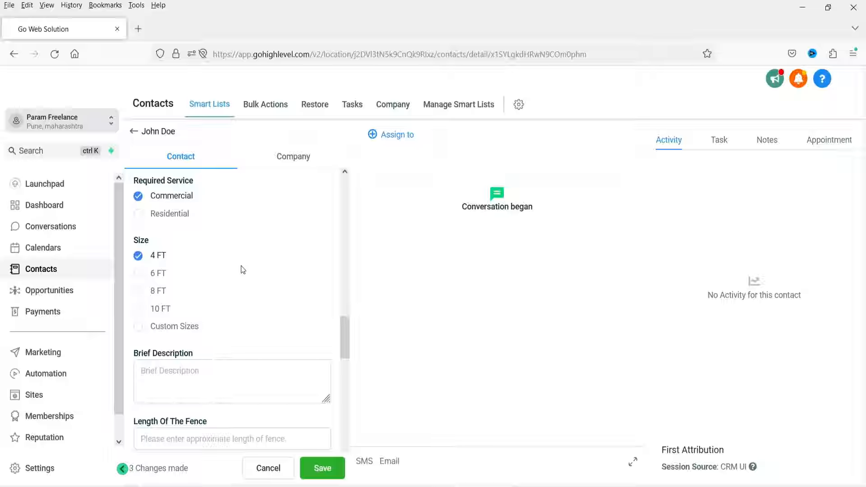
scroll(243, 268, down, 4)
scroll(154, 337, down, 3)
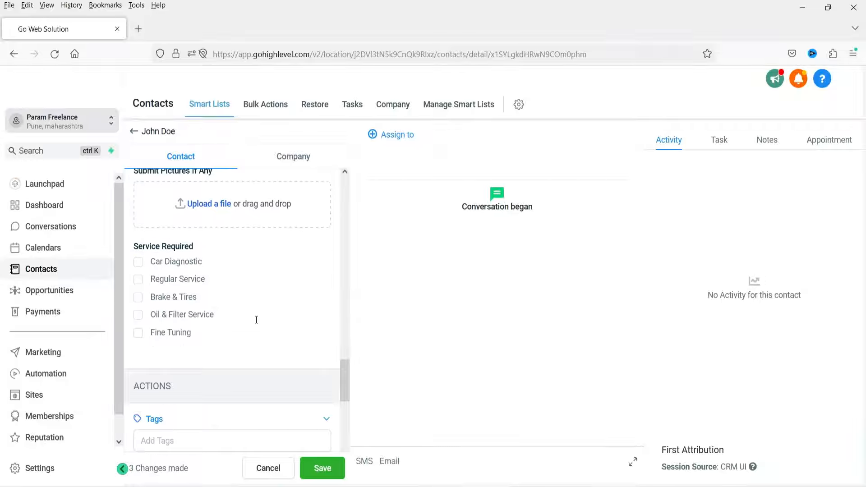
click(160, 263)
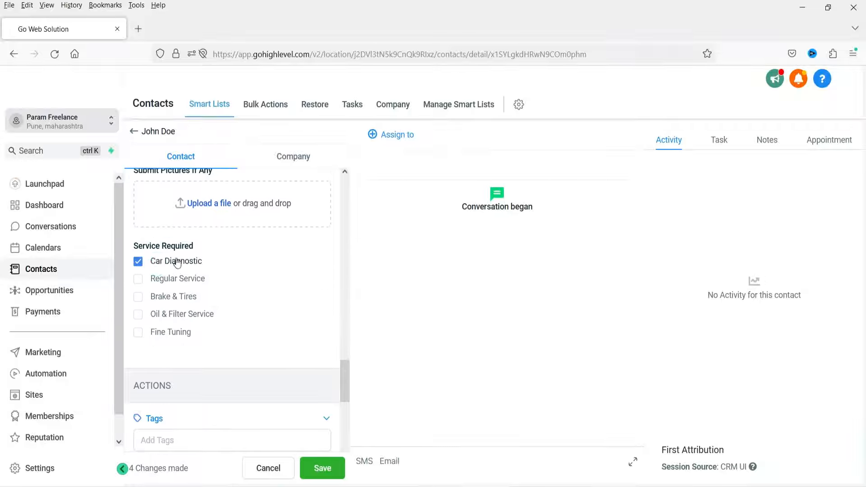
Look over the contact's tags, campaigns and workflows, and opportunities sections
scroll(201, 276, down, 3)
scroll(242, 307, down, 3)
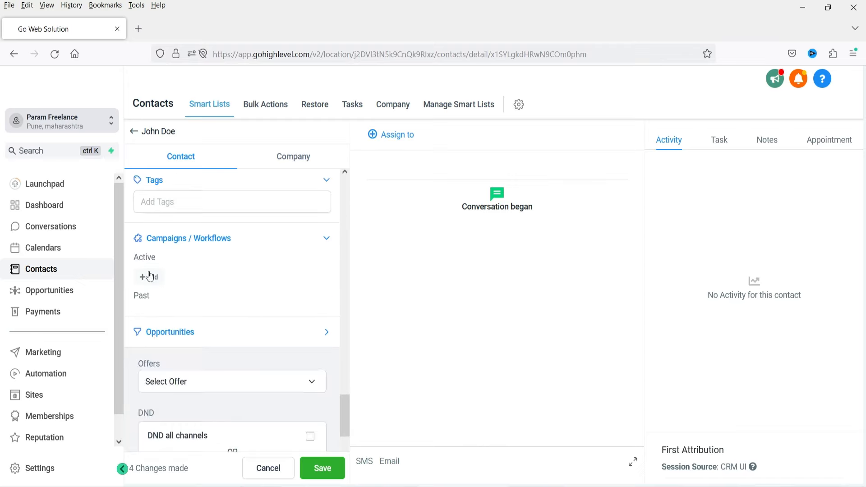